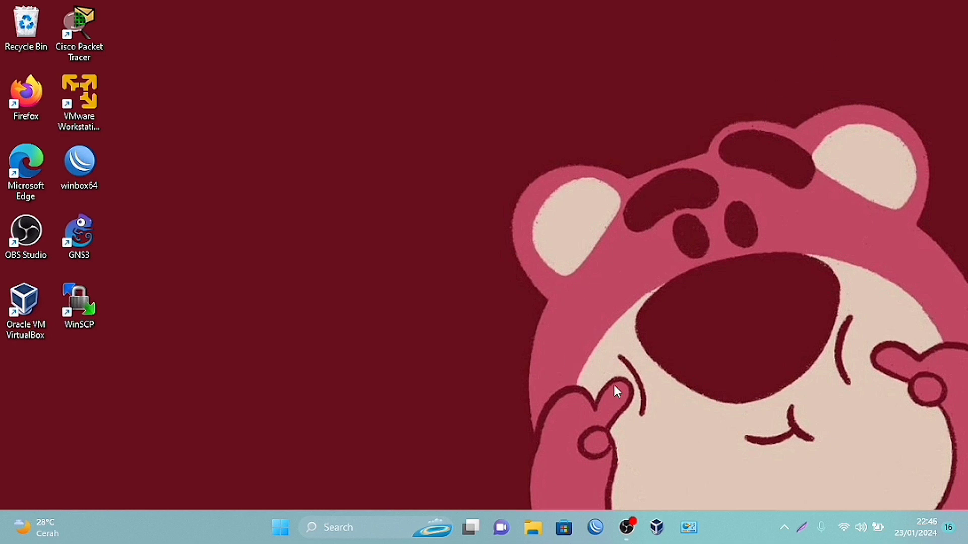
Check the computer's network adapters and their status in the Control Panel's network connections, and close those windows
{"action": "left_click", "coordinate": [689, 529]}
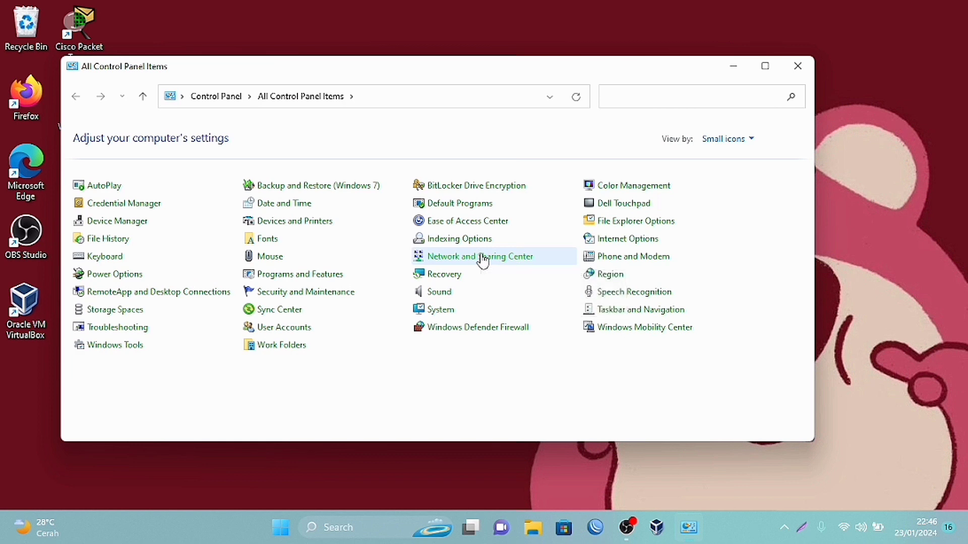
{"action": "left_click", "coordinate": [483, 257]}
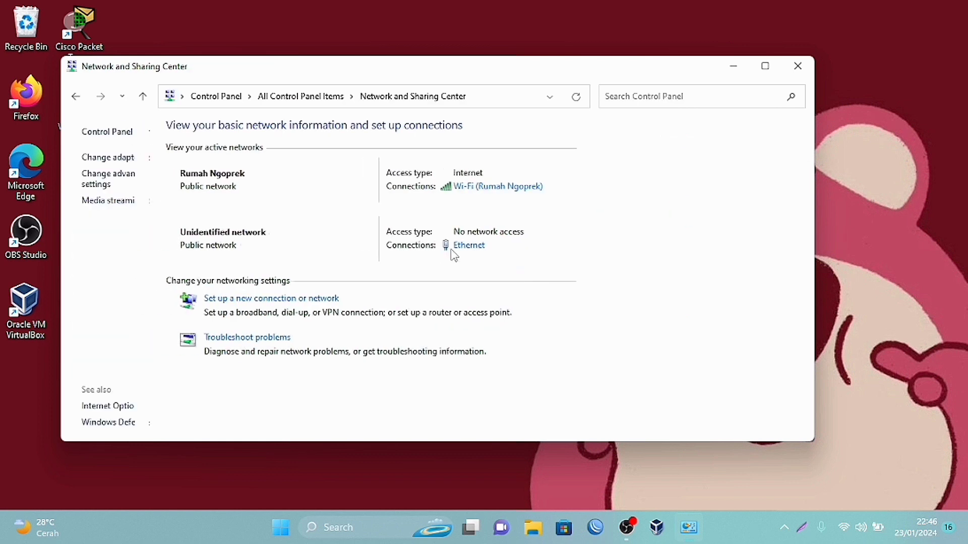
{"action": "left_click", "coordinate": [118, 160]}
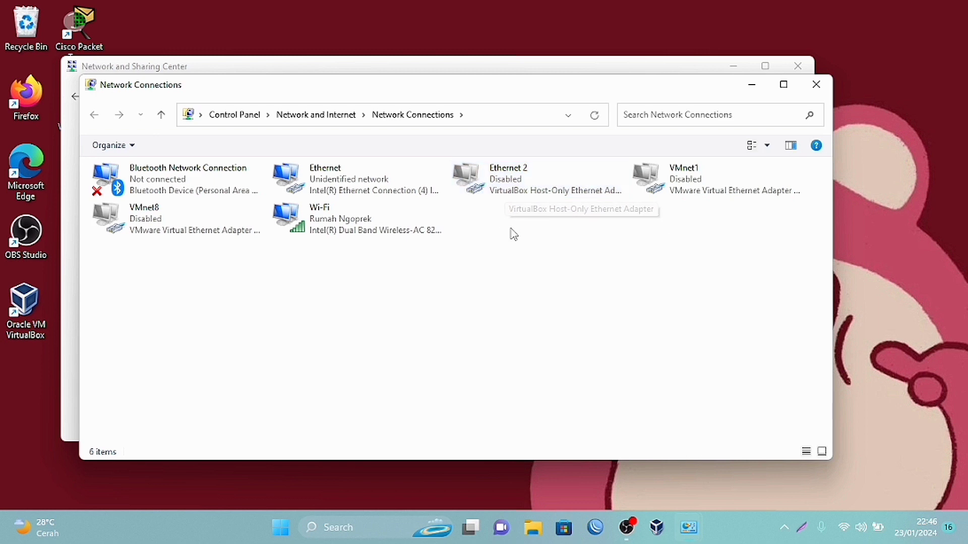
{"action": "right_click", "coordinate": [580, 185]}
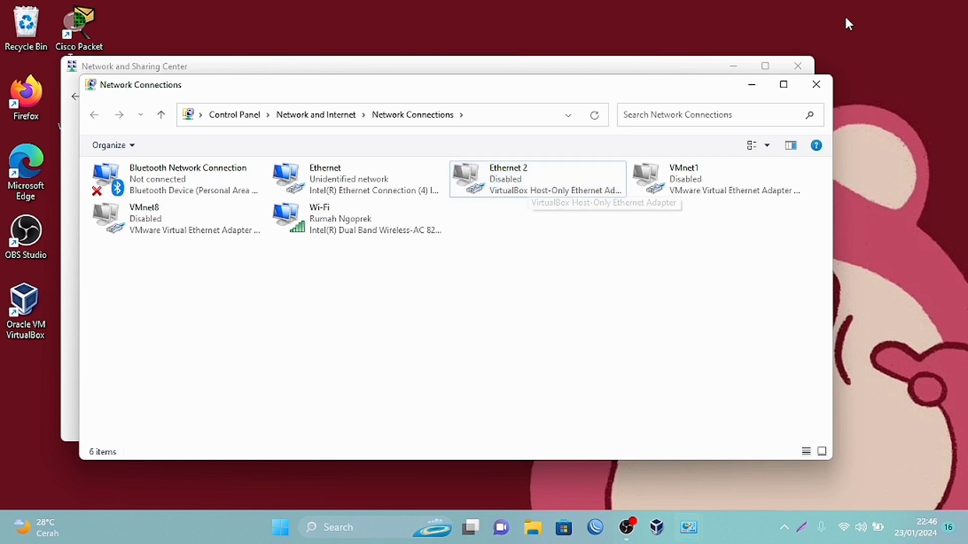
{"action": "left_click", "coordinate": [815, 84]}
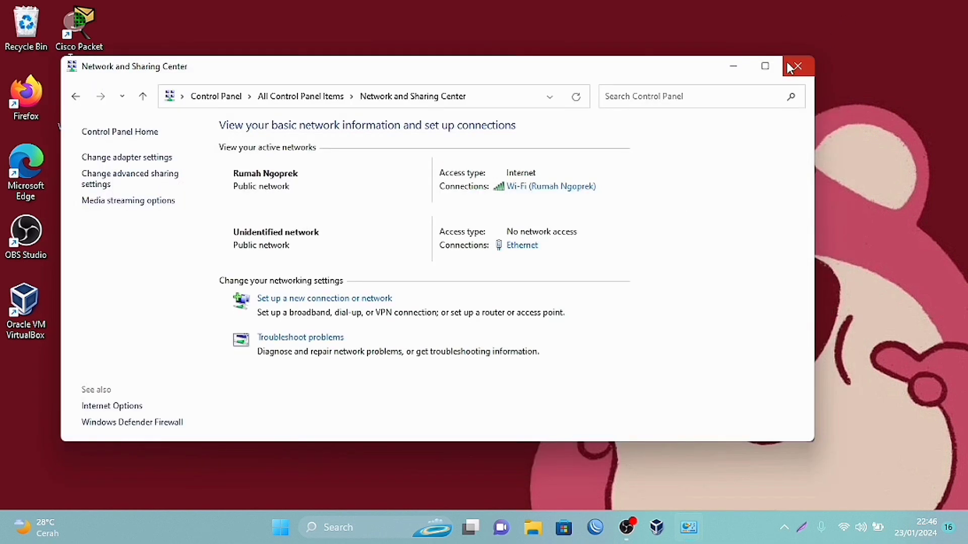
{"action": "left_click", "coordinate": [797, 65]}
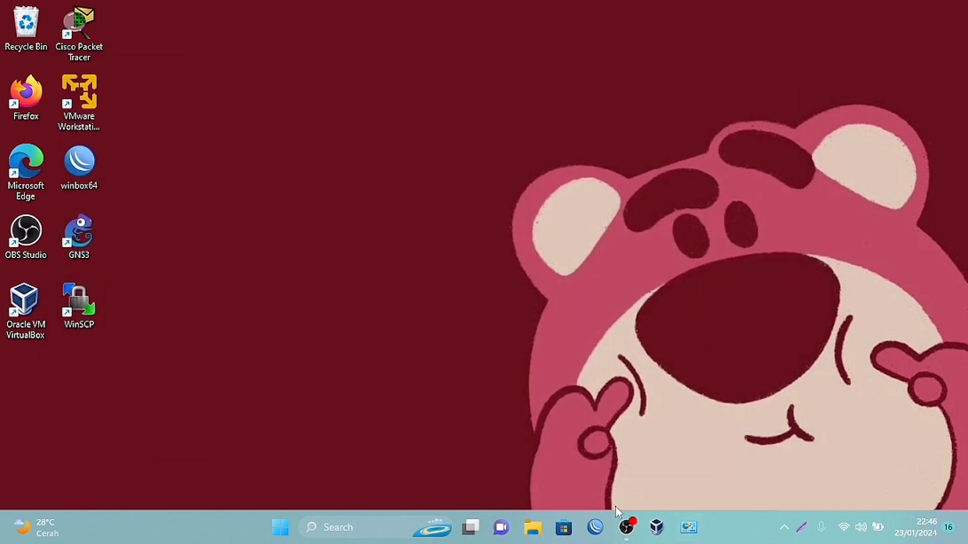
Switch to WinBox, refresh the neighbor list and connect to the discovered MikroTik router through its MAC address
{"action": "left_click", "coordinate": [589, 537]}
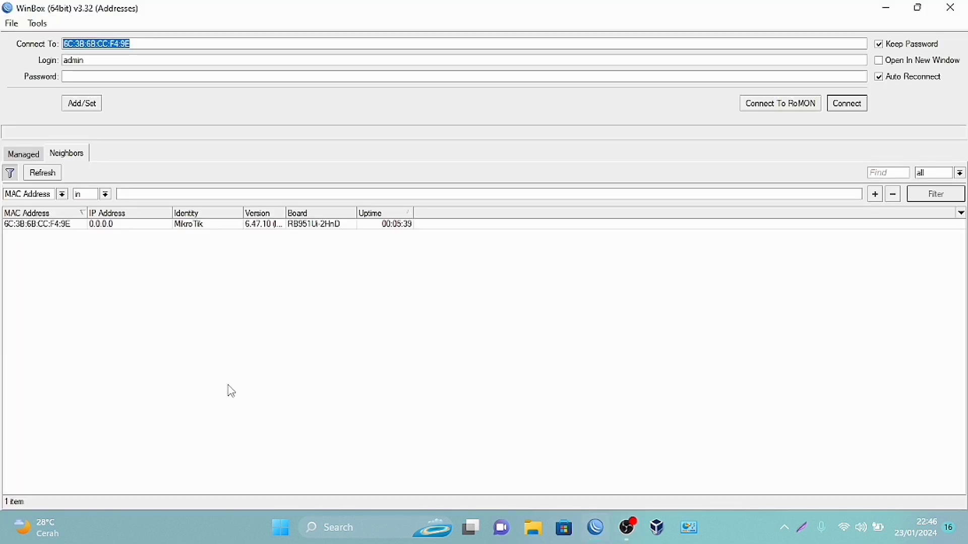
{"action": "left_click", "coordinate": [43, 173]}
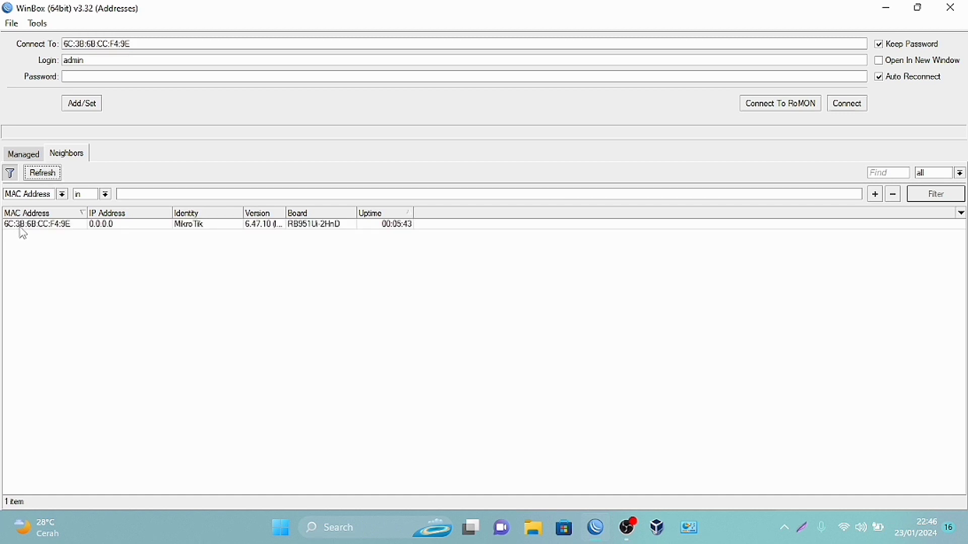
{"action": "left_click", "coordinate": [21, 228]}
{"action": "left_click", "coordinate": [850, 103]}
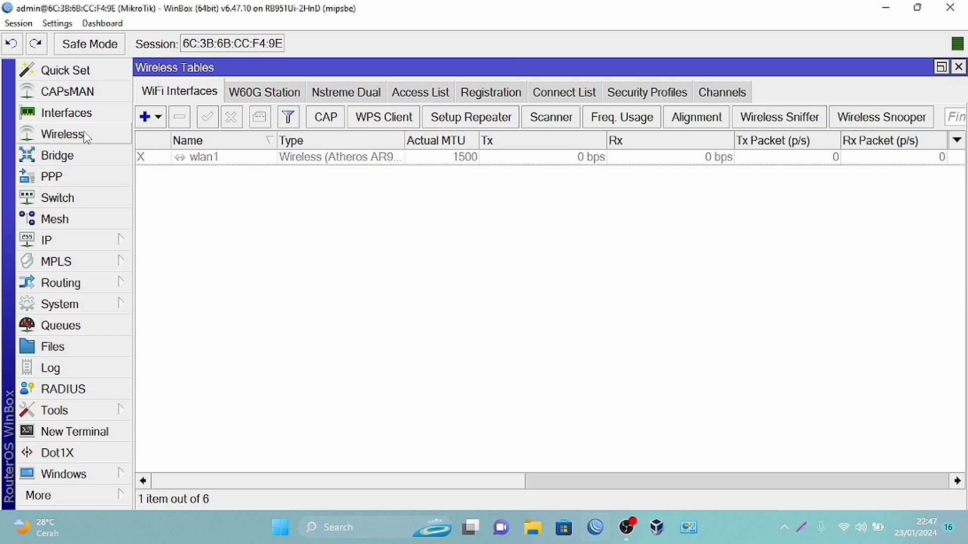
Add a wireless security profile using dynamic keys mode, WPA2 PSK authentication and the additional tkip unicast cipher
{"action": "left_click", "coordinate": [655, 93]}
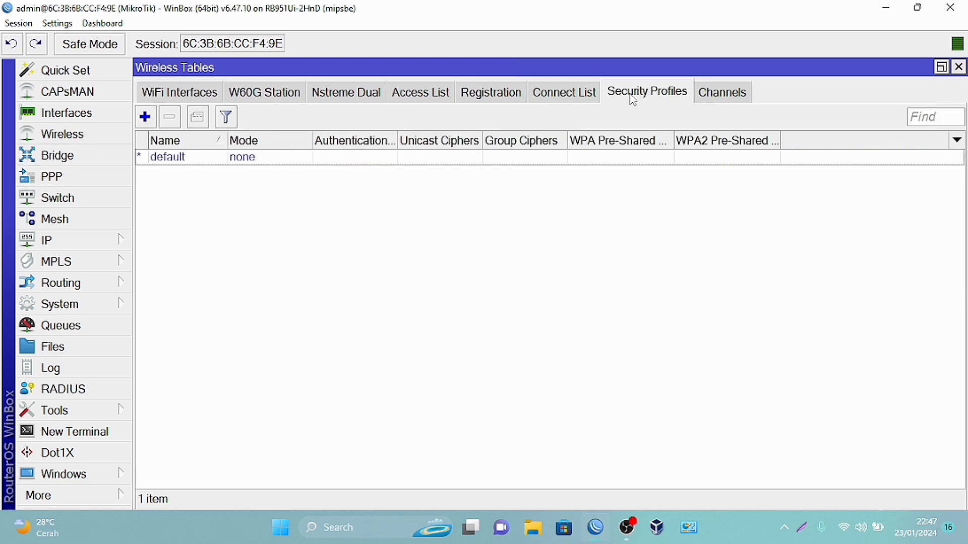
{"action": "left_click", "coordinate": [145, 119]}
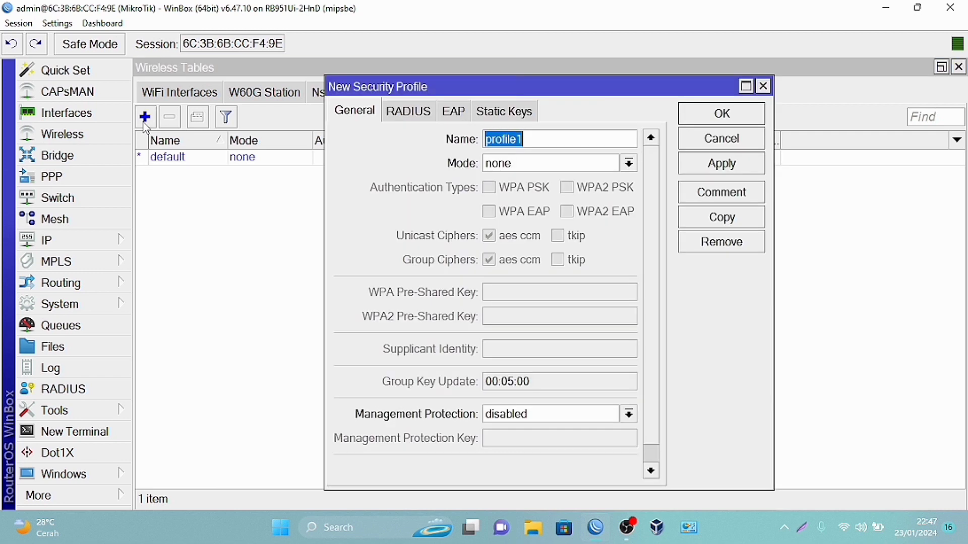
{"action": "left_click", "coordinate": [550, 164]}
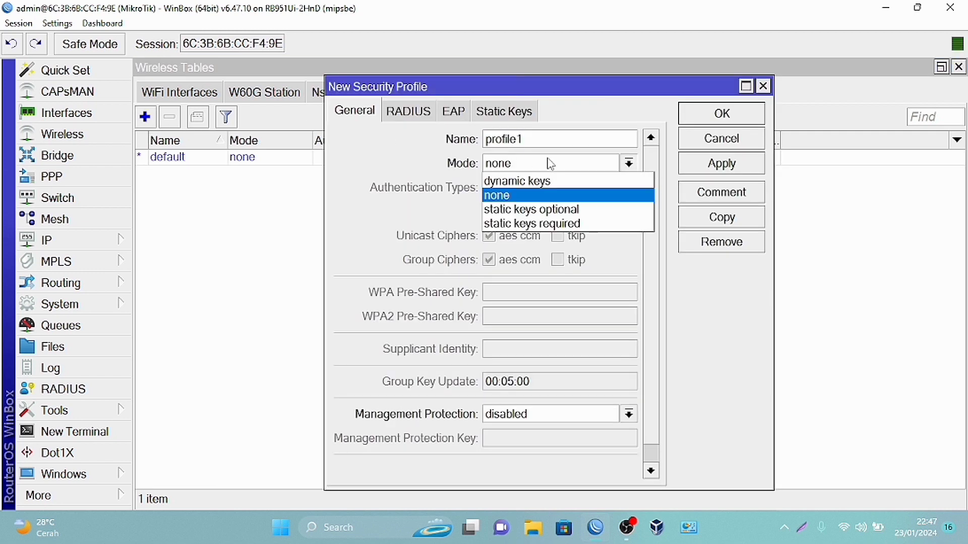
{"action": "left_click", "coordinate": [556, 182]}
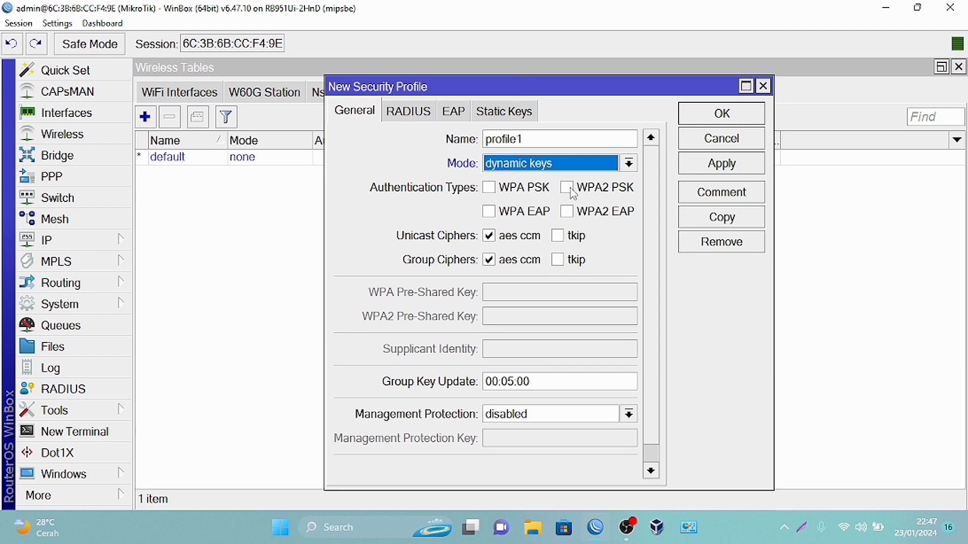
{"action": "left_click", "coordinate": [571, 190]}
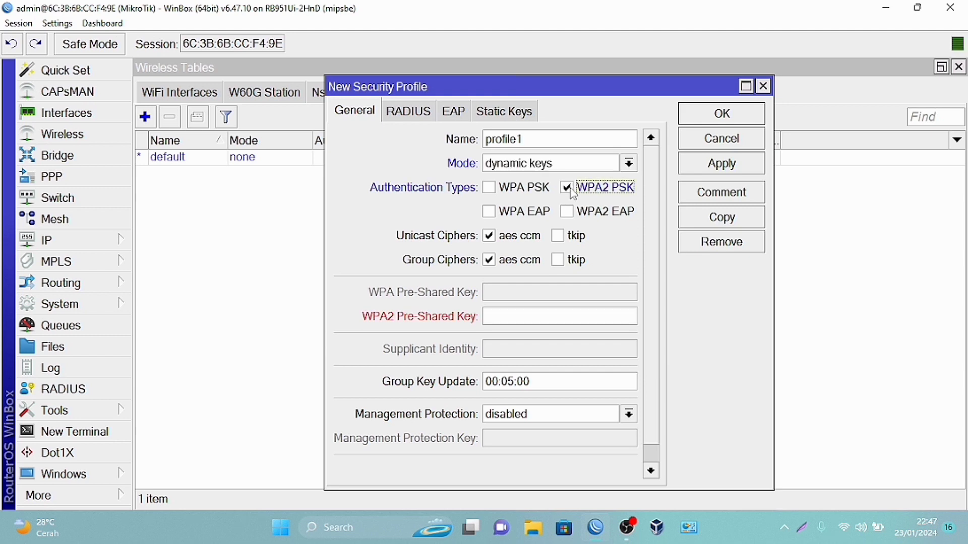
{"action": "left_click", "coordinate": [559, 237]}
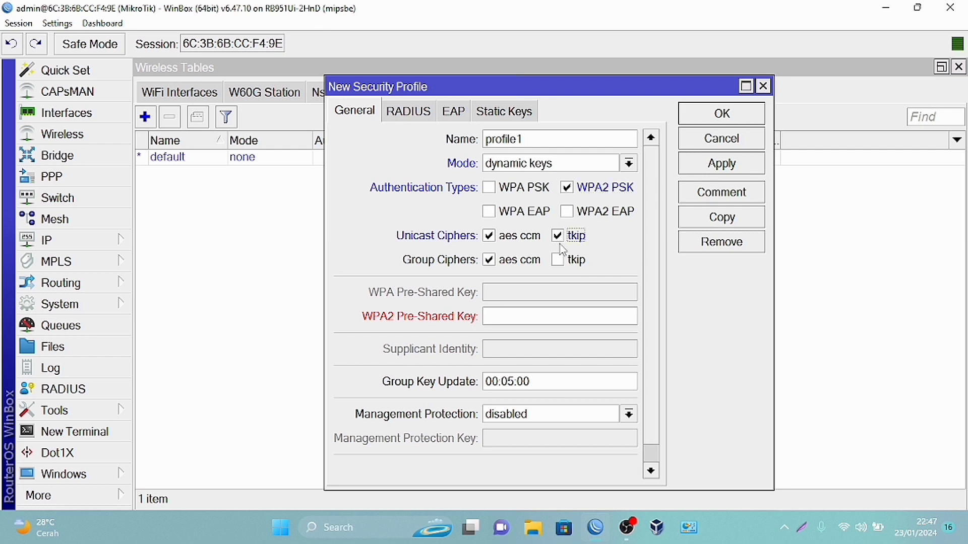
Enter the Wi-Fi password as the WPA2 pre-shared key and save the new security profile
{"action": "left_click", "coordinate": [551, 319]}
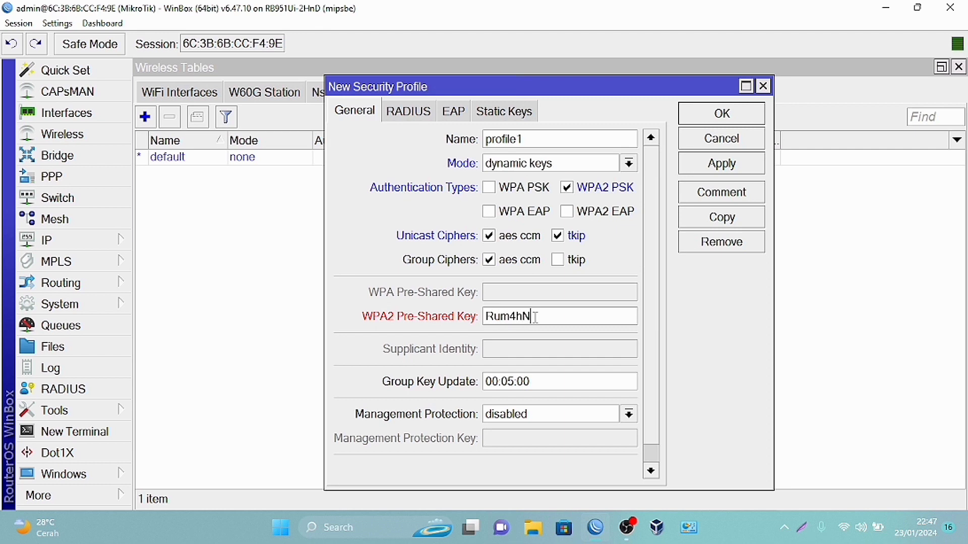
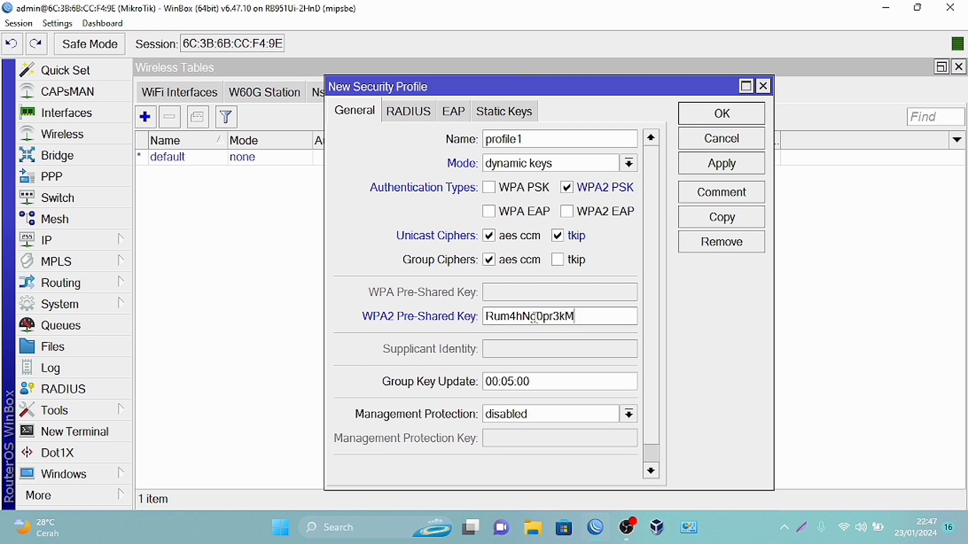
{"action": "left_click", "coordinate": [731, 162]}
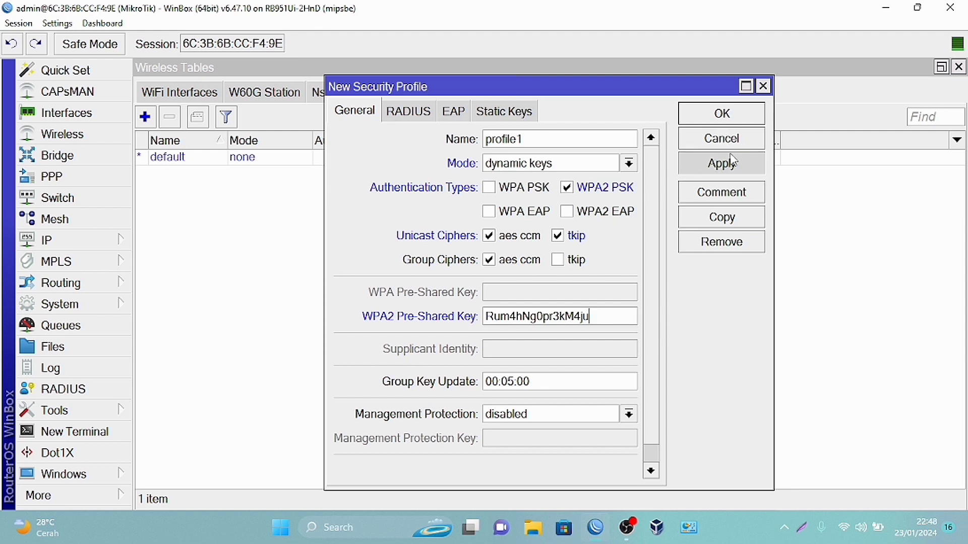
{"action": "left_click", "coordinate": [726, 119]}
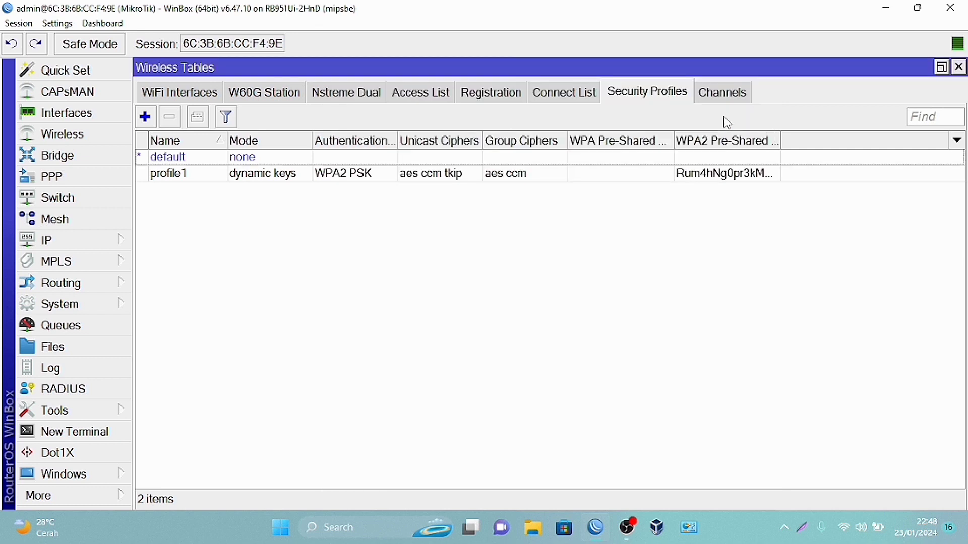
Enable the wlan1 wireless interface
{"action": "left_click", "coordinate": [204, 94]}
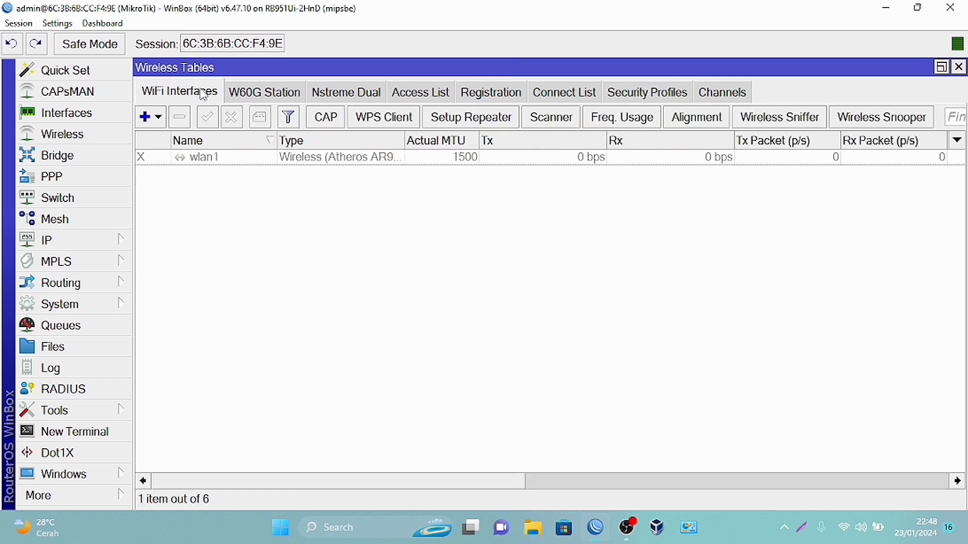
{"action": "left_click", "coordinate": [241, 158]}
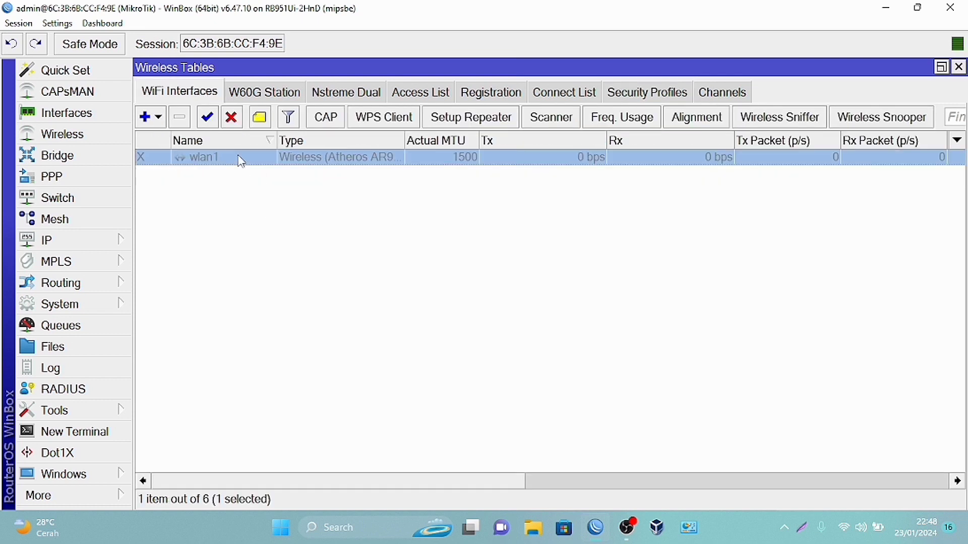
{"action": "left_click", "coordinate": [208, 118]}
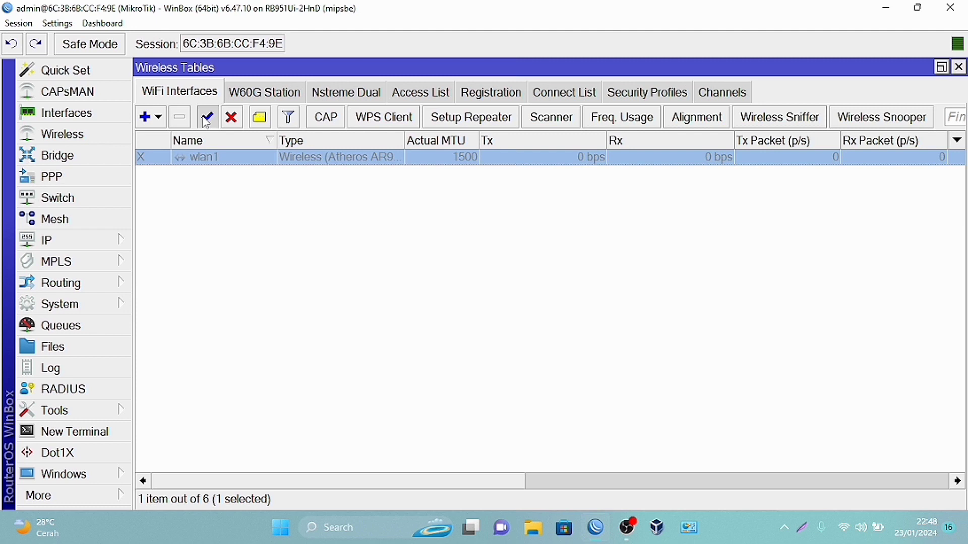
Set the security profile of the wlan1 interface to profile1 and save the interface settings
{"action": "double_click", "coordinate": [230, 165]}
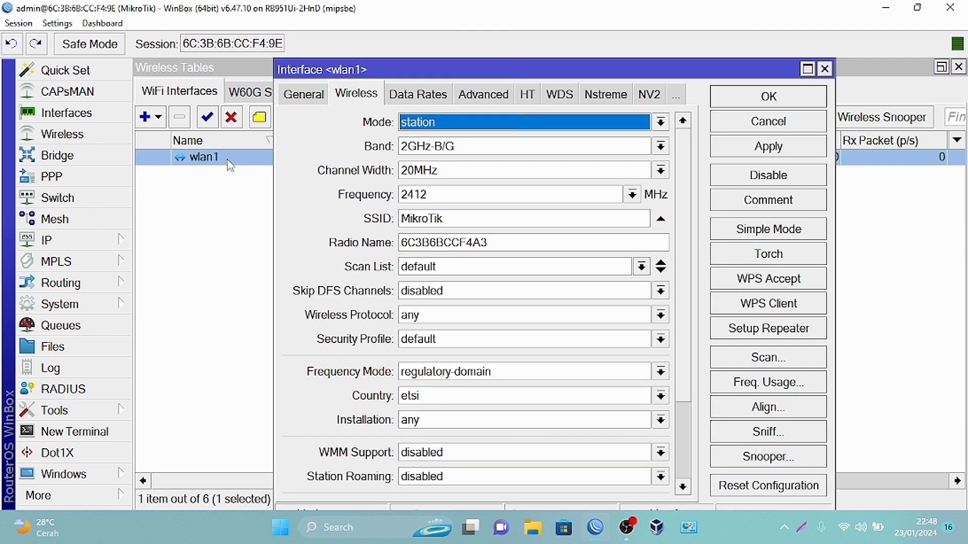
{"action": "left_click", "coordinate": [449, 344]}
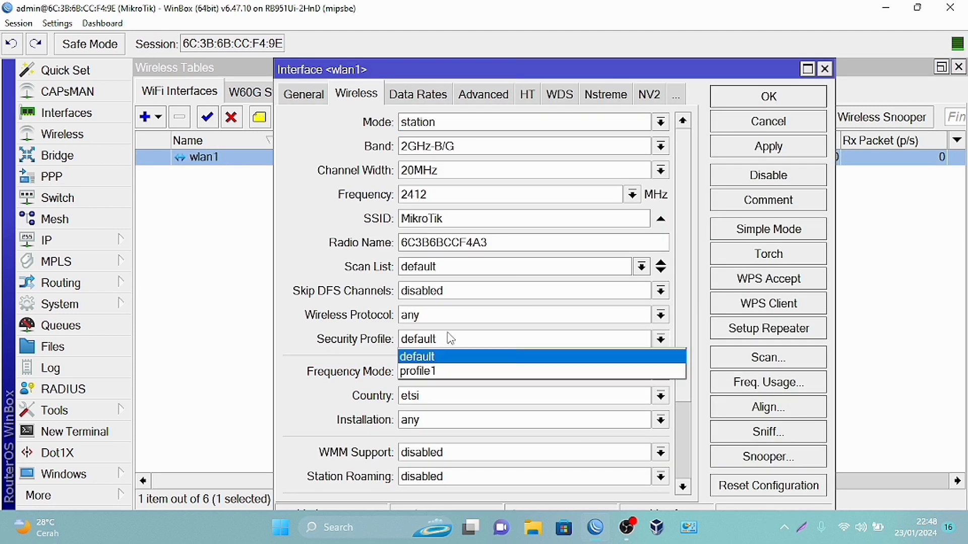
{"action": "left_click", "coordinate": [449, 374]}
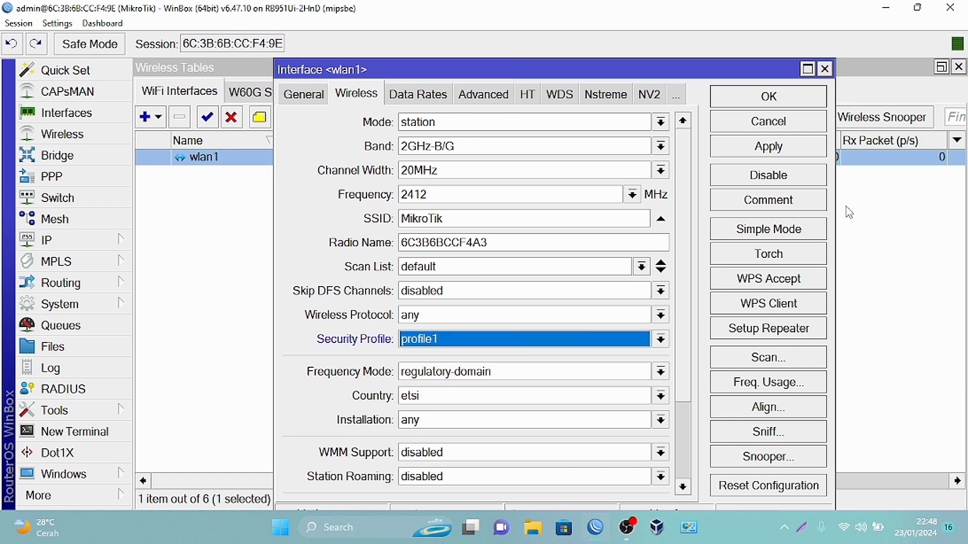
{"action": "left_click", "coordinate": [793, 152]}
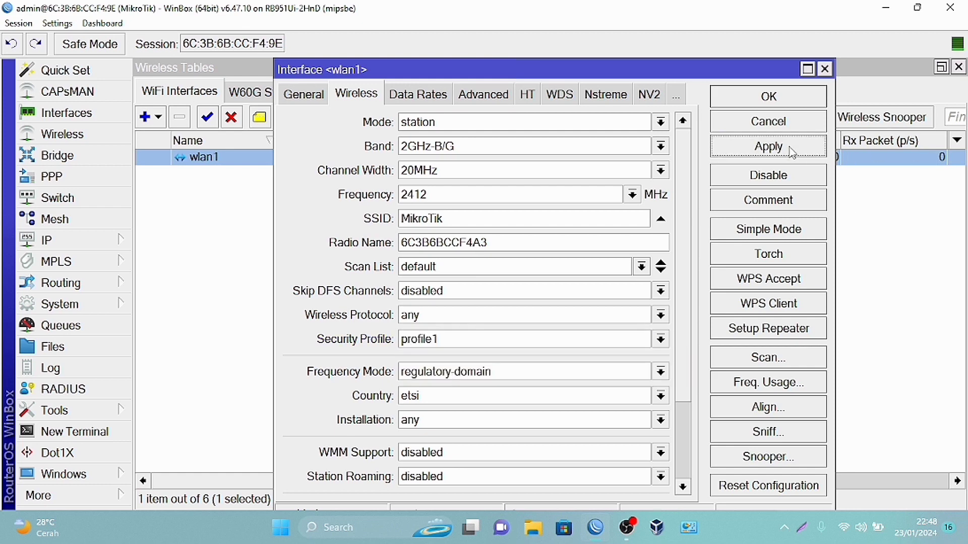
{"action": "left_click", "coordinate": [784, 99]}
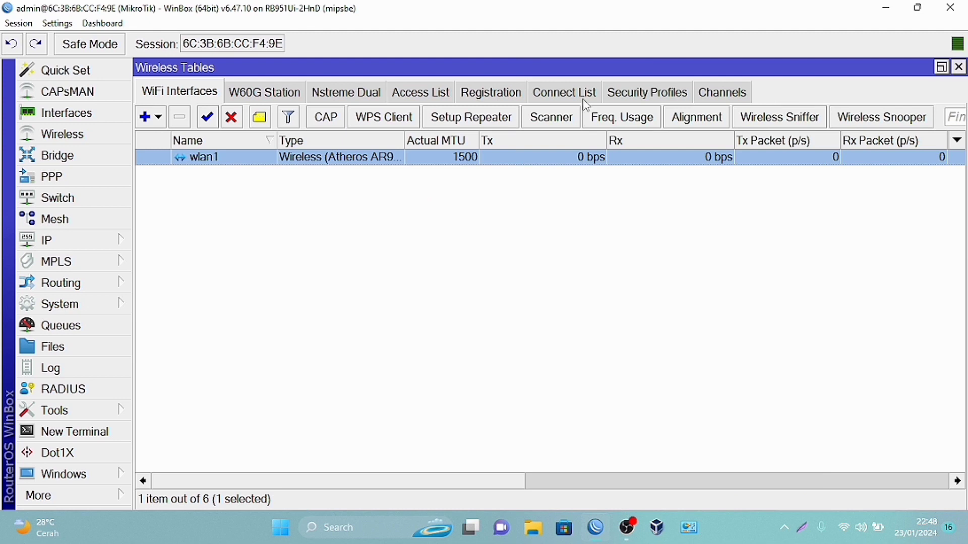
Scan for access points on wlan1 and connect to the Rumah Ngoprek network
{"action": "left_click", "coordinate": [533, 128]}
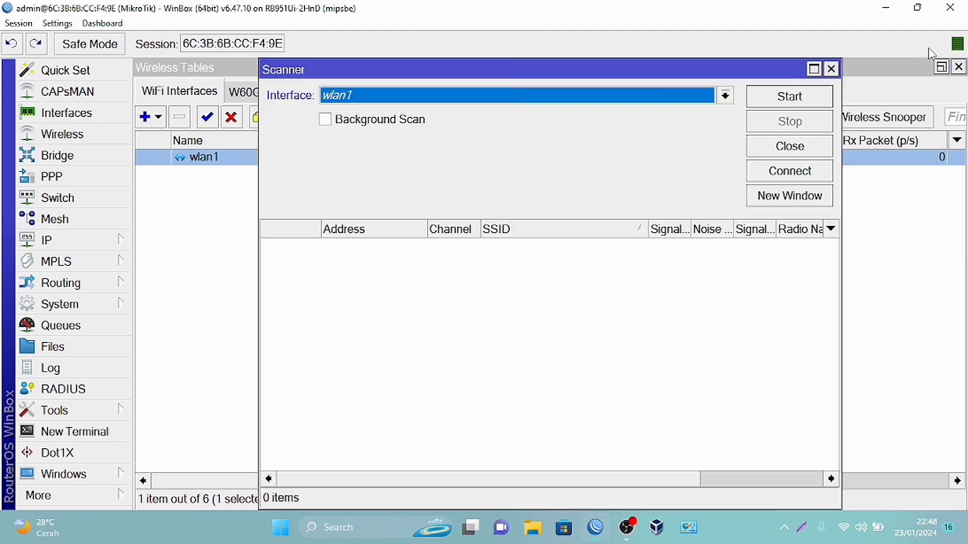
{"action": "left_click", "coordinate": [802, 109]}
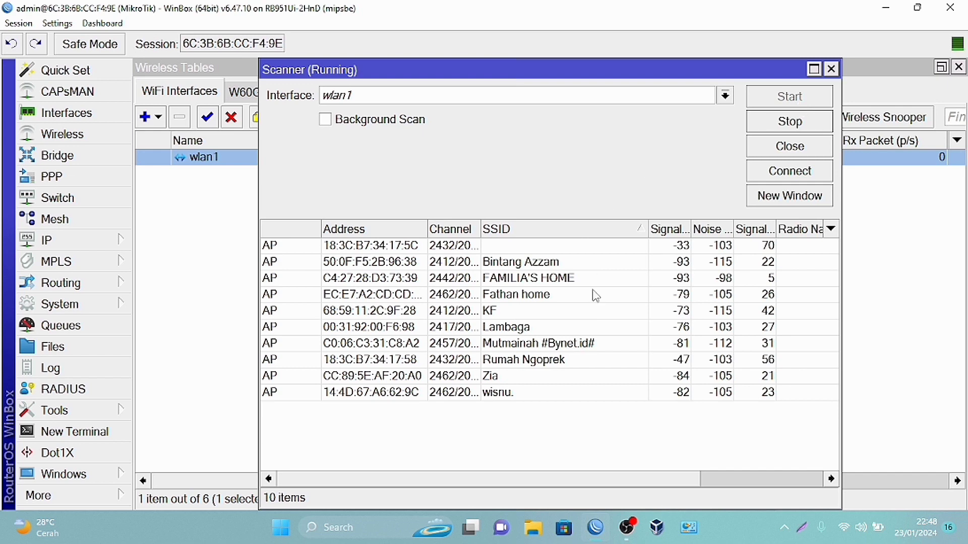
{"action": "left_click", "coordinate": [539, 361]}
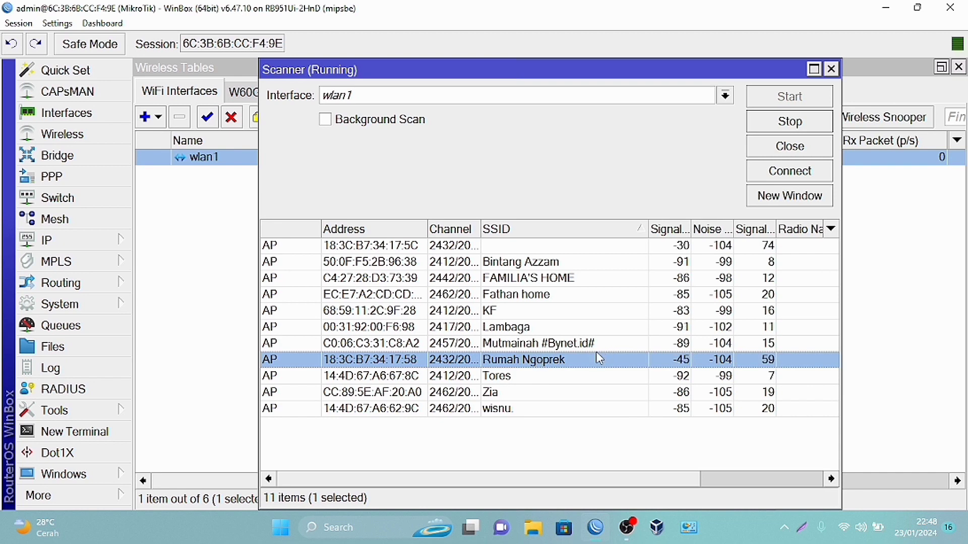
{"action": "left_click", "coordinate": [807, 171]}
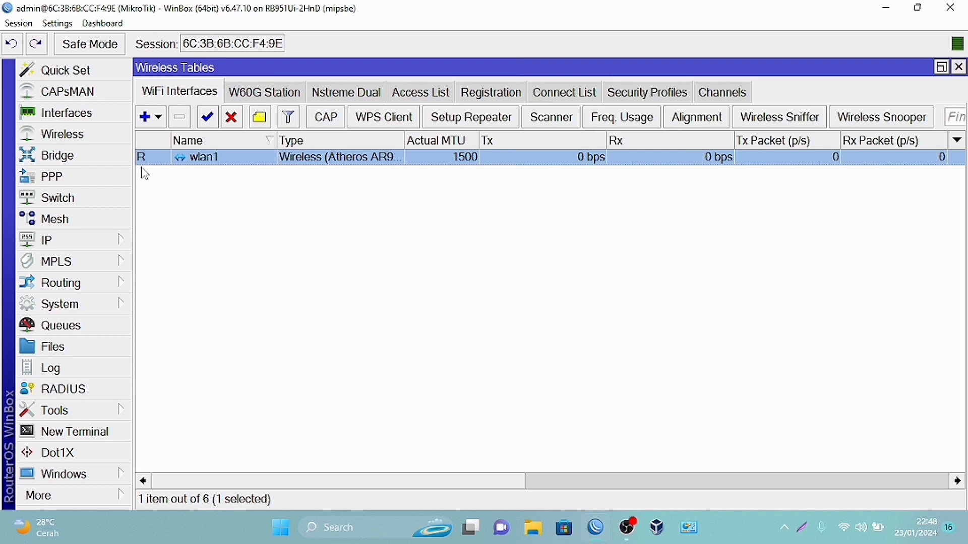
Open a new terminal and set the router's system identity name to the owner's full name in lowercase without spaces
{"action": "left_click", "coordinate": [72, 431]}
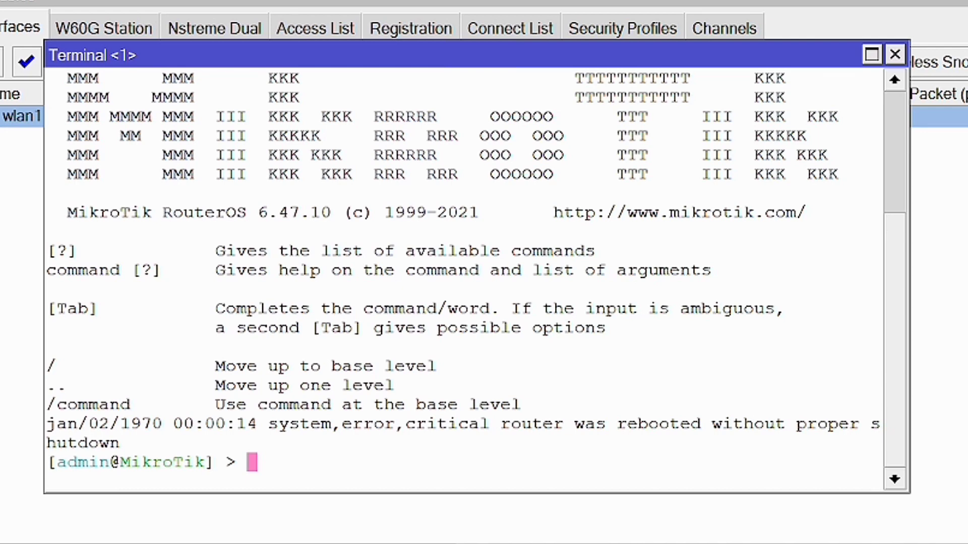
{"action": "type", "text": "sy"}
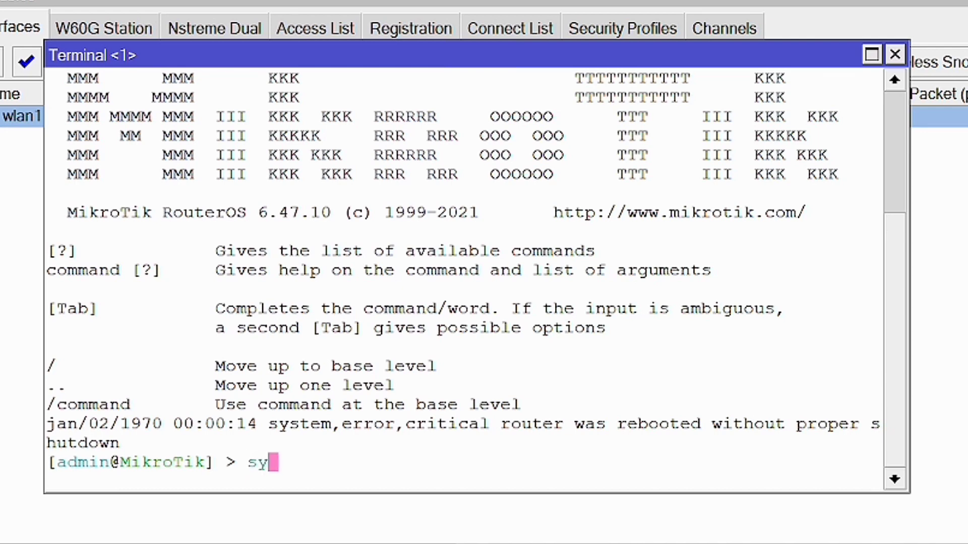
{"action": "key", "text": "Tab"}
{"action": "type", "text": "ide"}
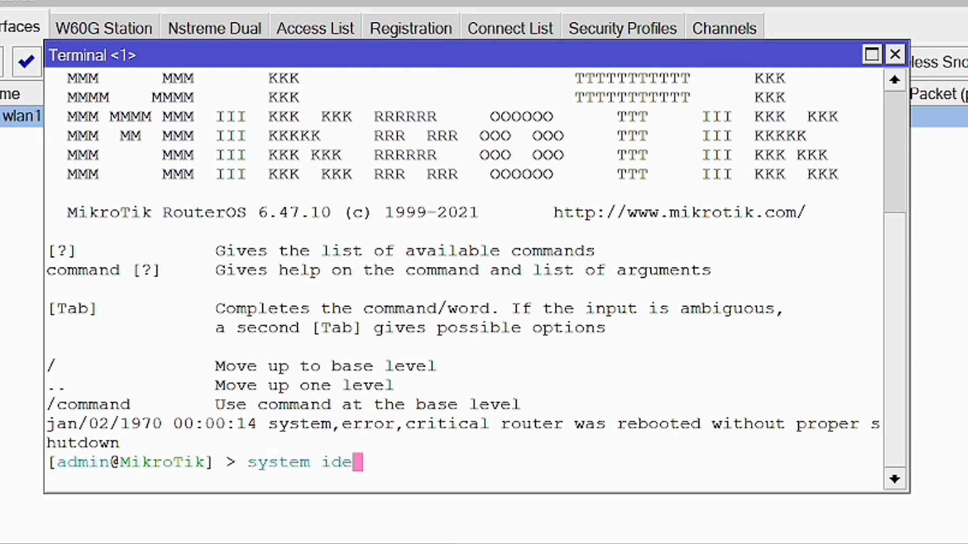
{"action": "key", "text": "Tab"}
{"action": "type", "text": "set n"}
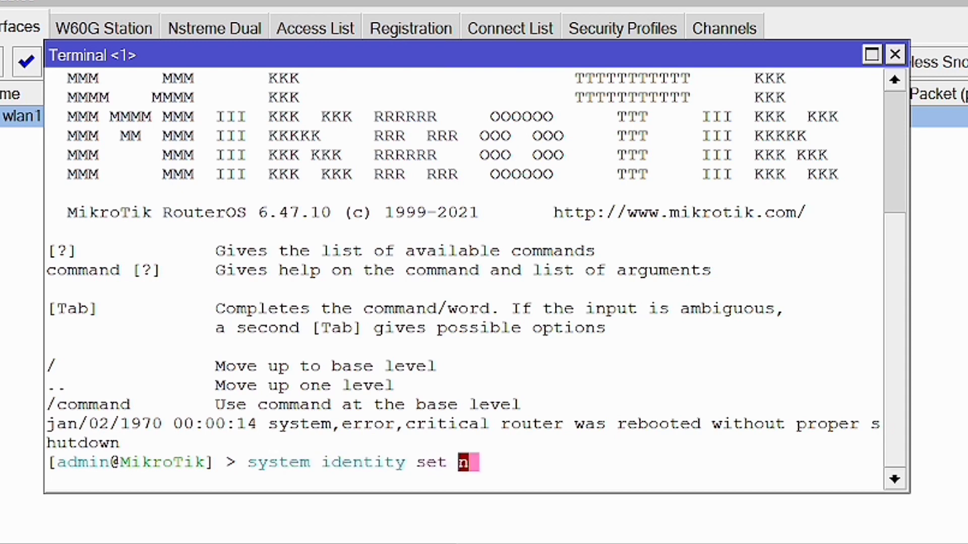
{"action": "key", "text": "Tab"}
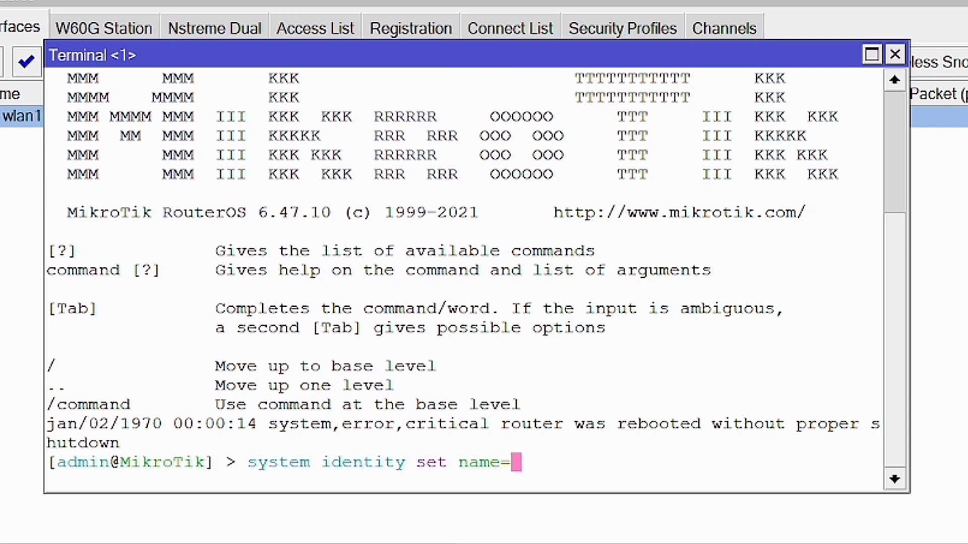
{"action": "type", "text": "luthfia"}
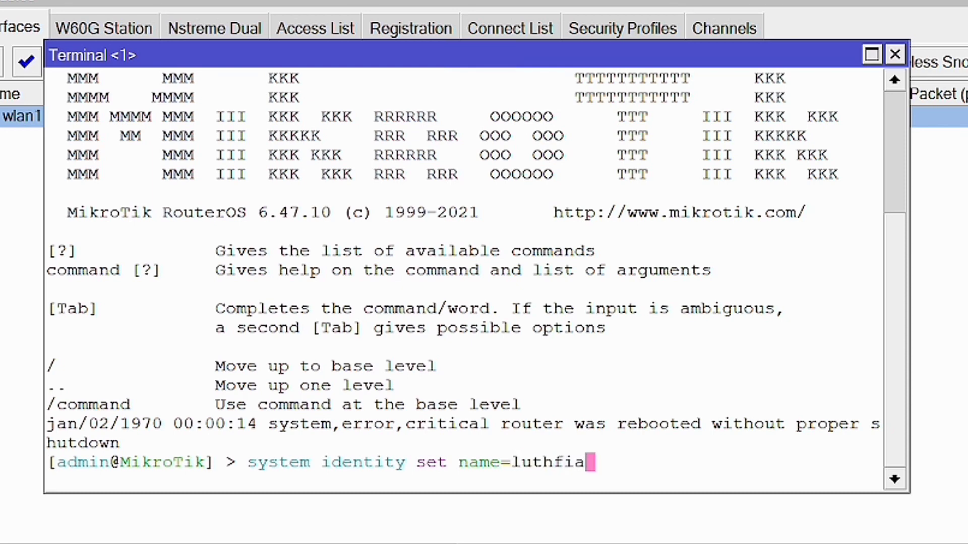
{"action": "type", "text": "syifa"}
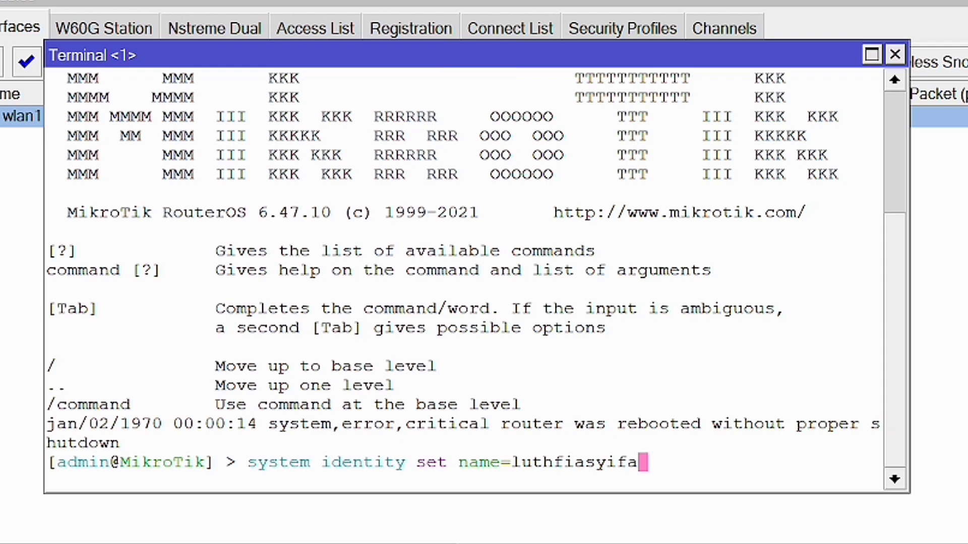
{"action": "key", "text": "Return"}
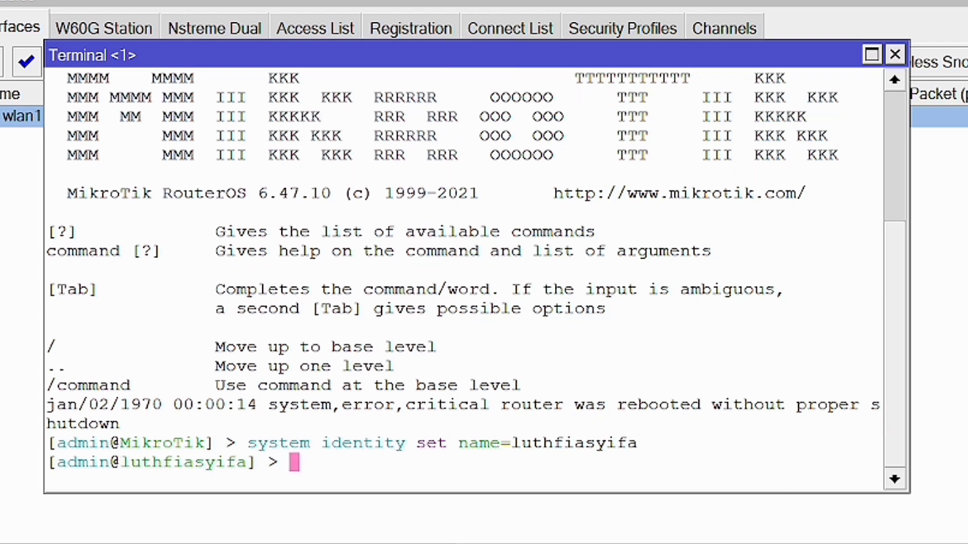
Add a DHCP client on the wlan1 interface with the command ip dhcp-client add interface=wlan1
{"action": "type", "text": "ip dh"}
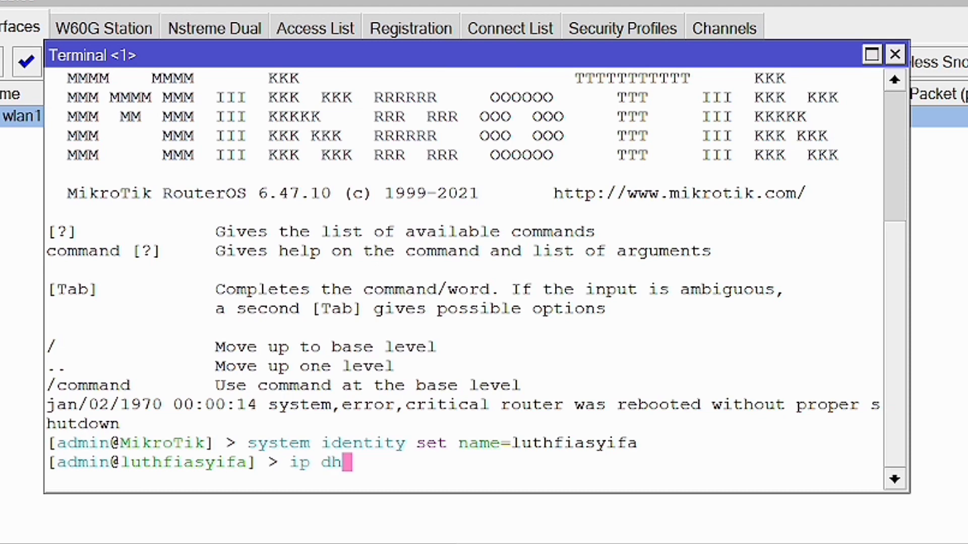
{"action": "key", "text": "Tab"}
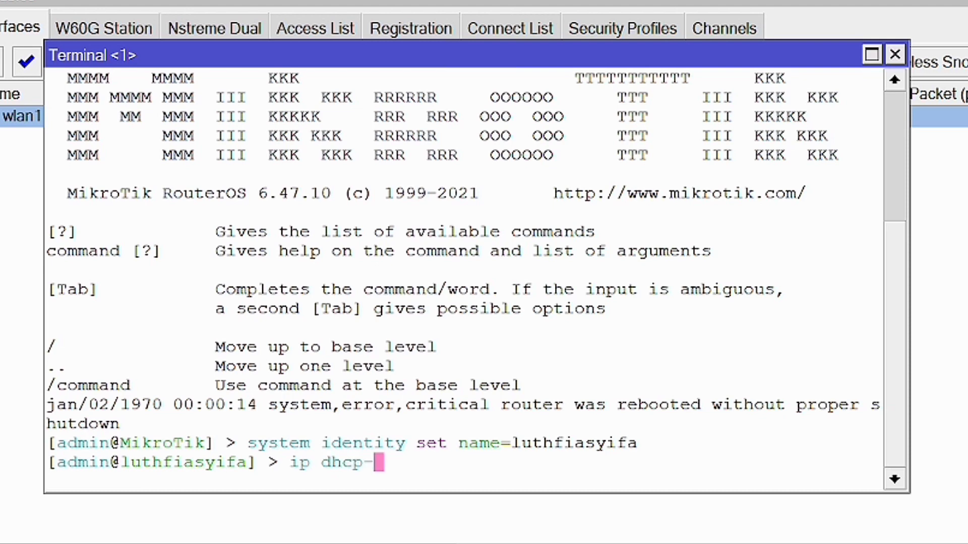
{"action": "type", "text": "cl"}
{"action": "key", "text": "Tab"}
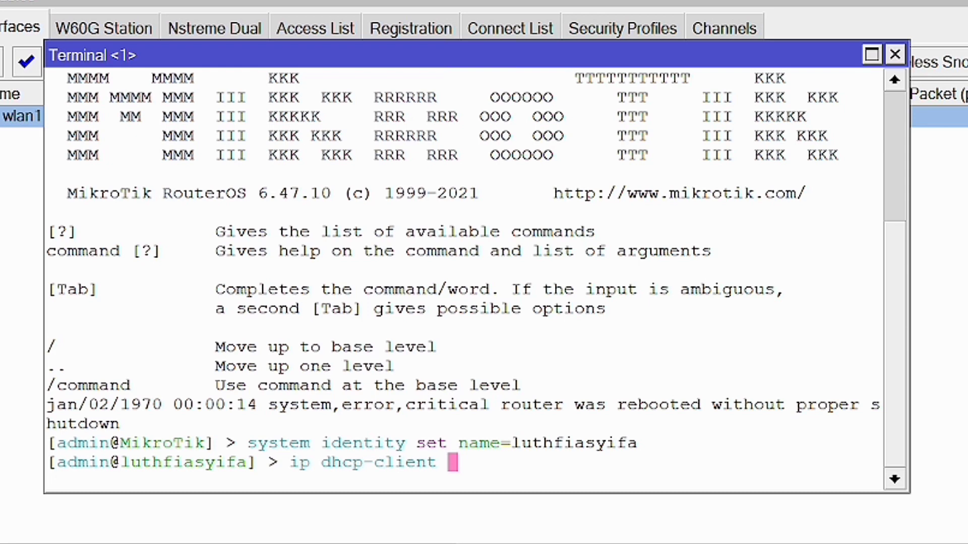
{"action": "type", "text": "add "}
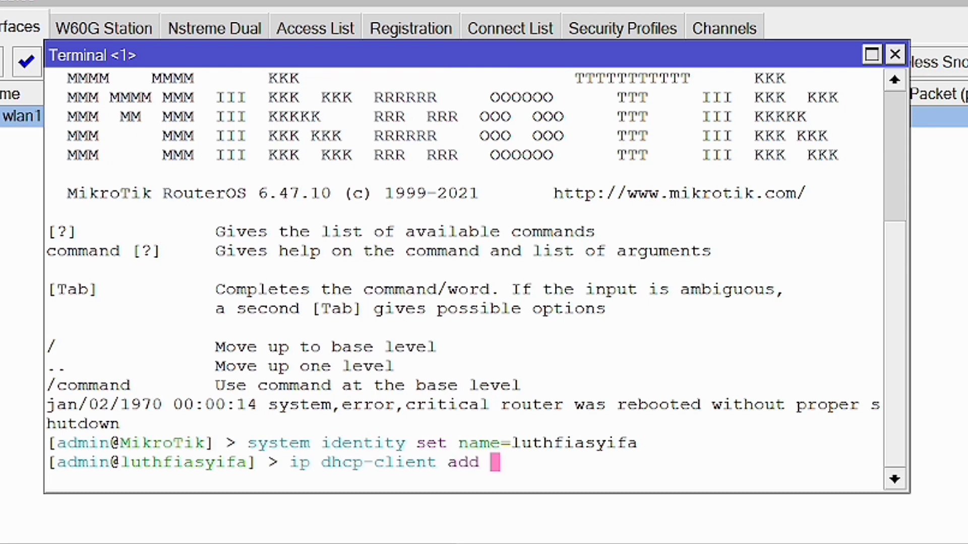
{"action": "type", "text": "in"}
{"action": "key", "text": "Tab"}
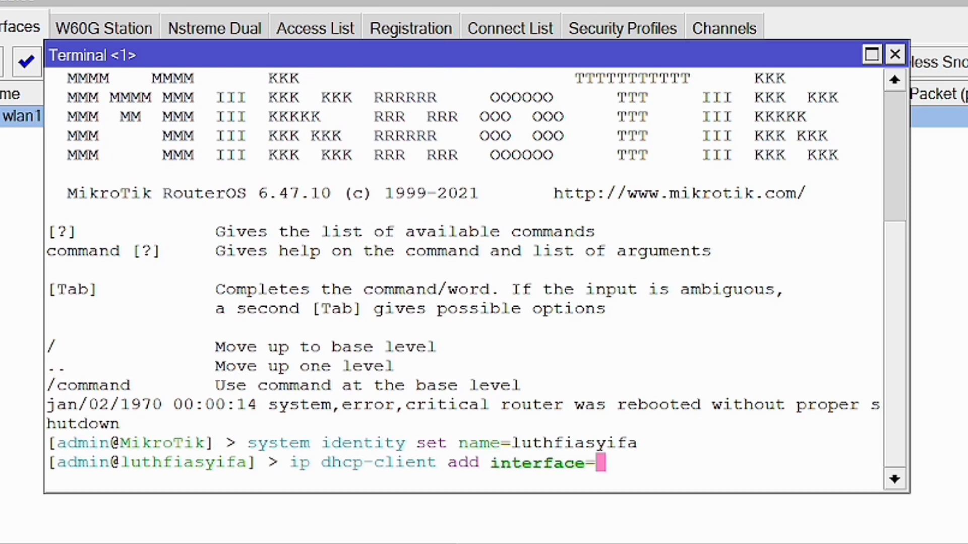
{"action": "type", "text": "wlan1"}
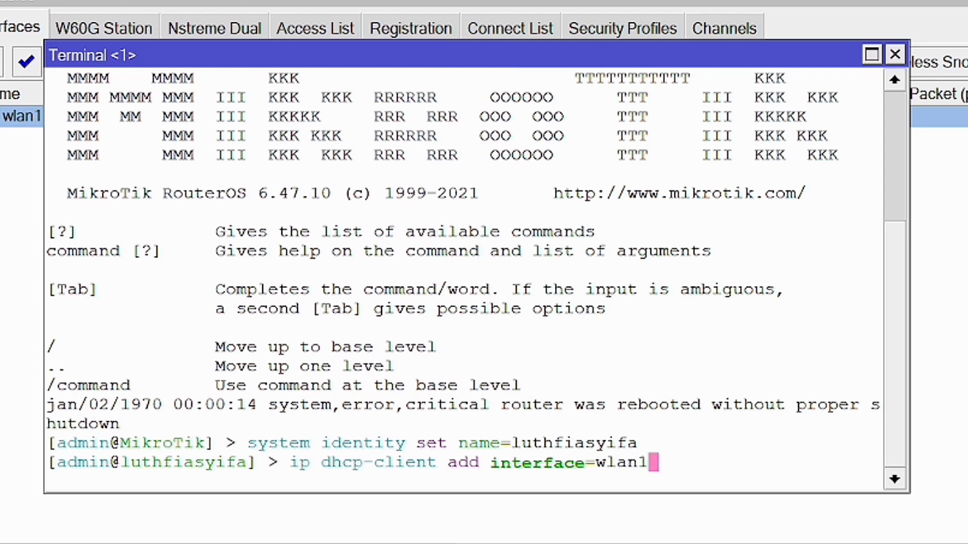
{"action": "key", "text": "Return"}
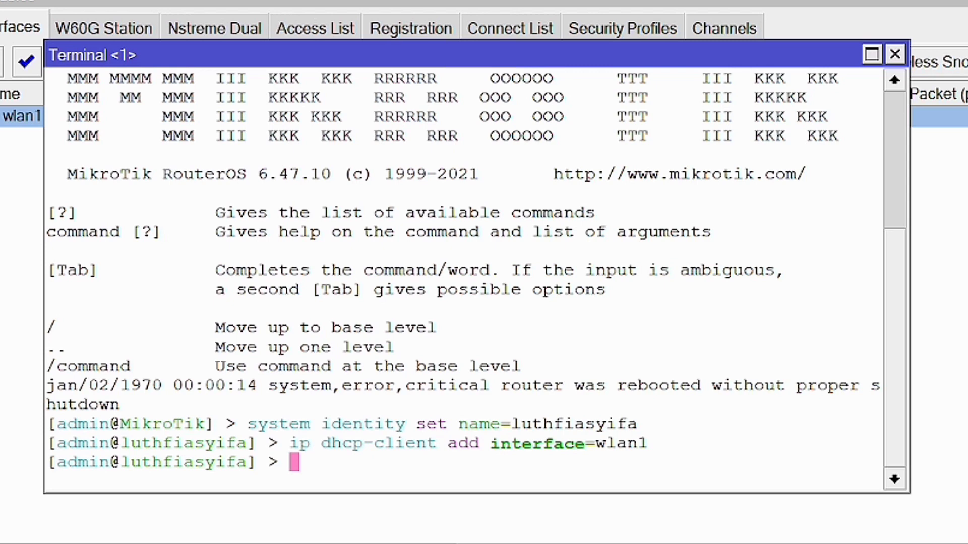
List the configured DHCP clients with ip dhcp-client print to check the wlan1 entry's flags and number
{"action": "type", "text": "ip dh"}
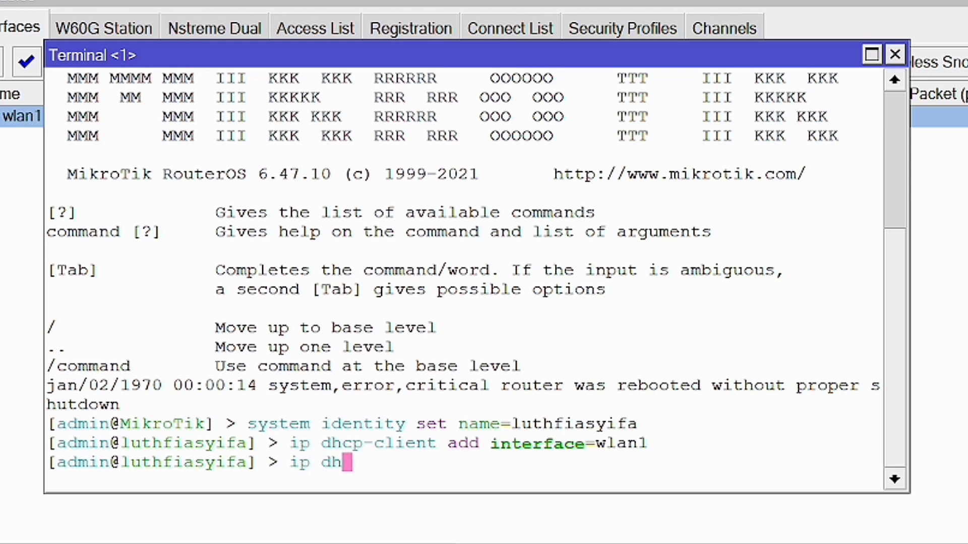
{"action": "type", "text": "cp-cl"}
{"action": "key", "text": "Tab"}
{"action": "type", "text": "p"}
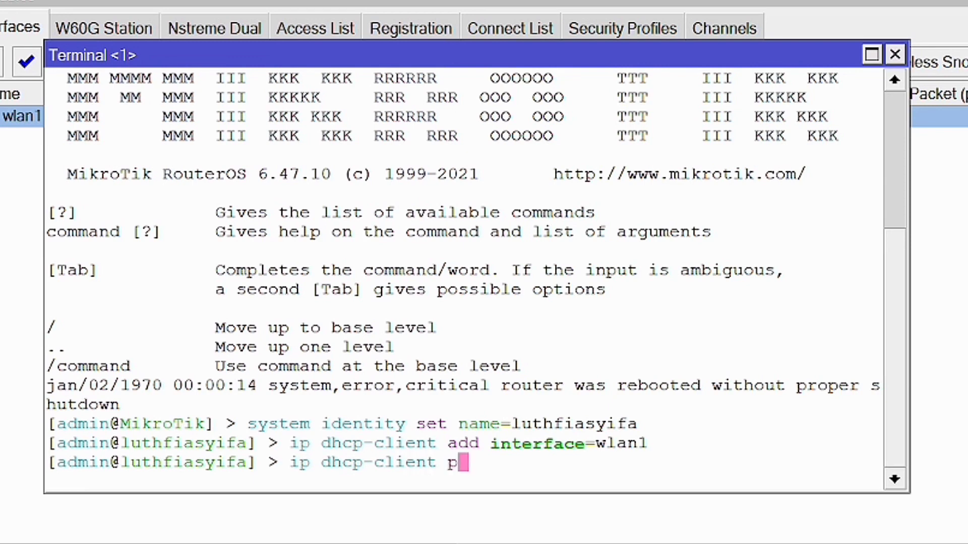
{"action": "type", "text": "r"}
{"action": "key", "text": "Tab"}
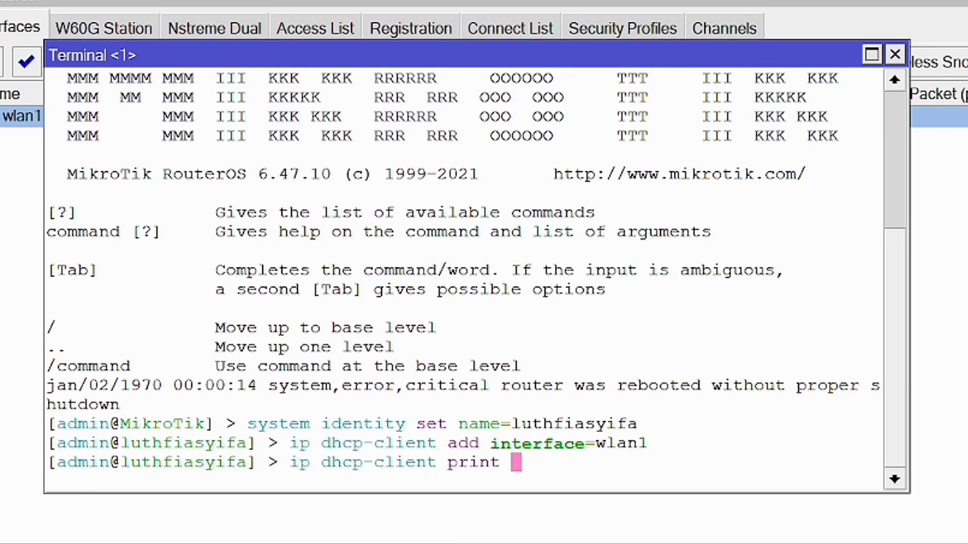
{"action": "key", "text": "Return"}
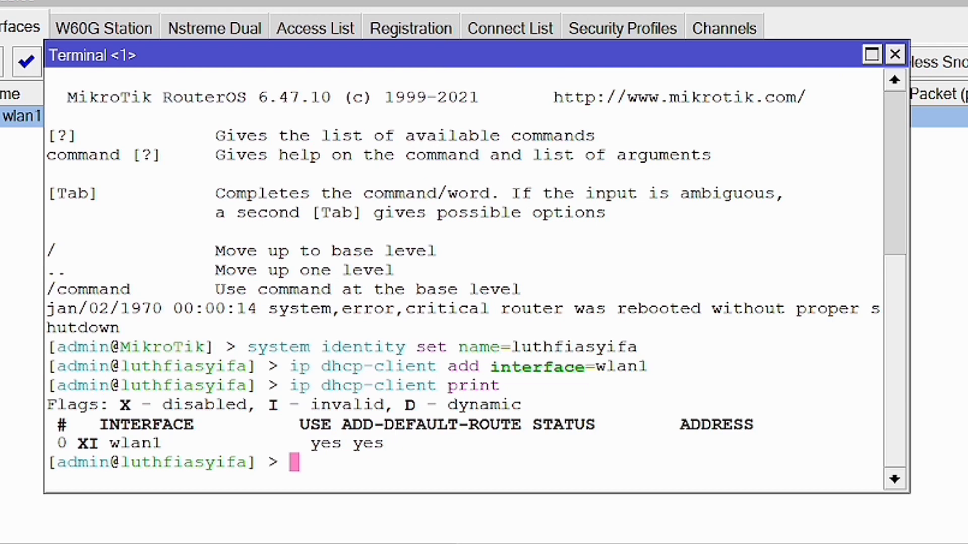
Enable the wlan1 DHCP client with the command ip dhcp-client enable numbers=0
{"action": "type", "text": "ip"}
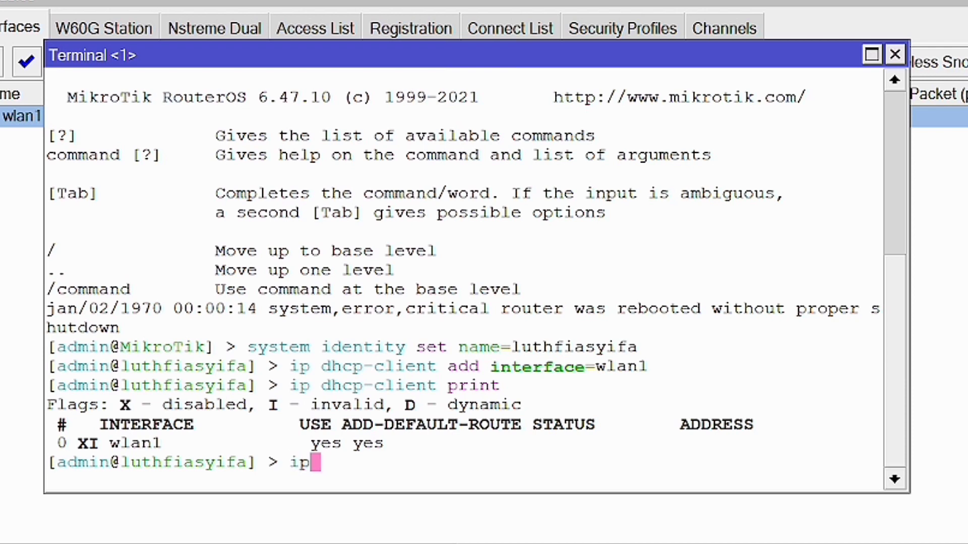
{"action": "type", "text": " dhcp-cl"}
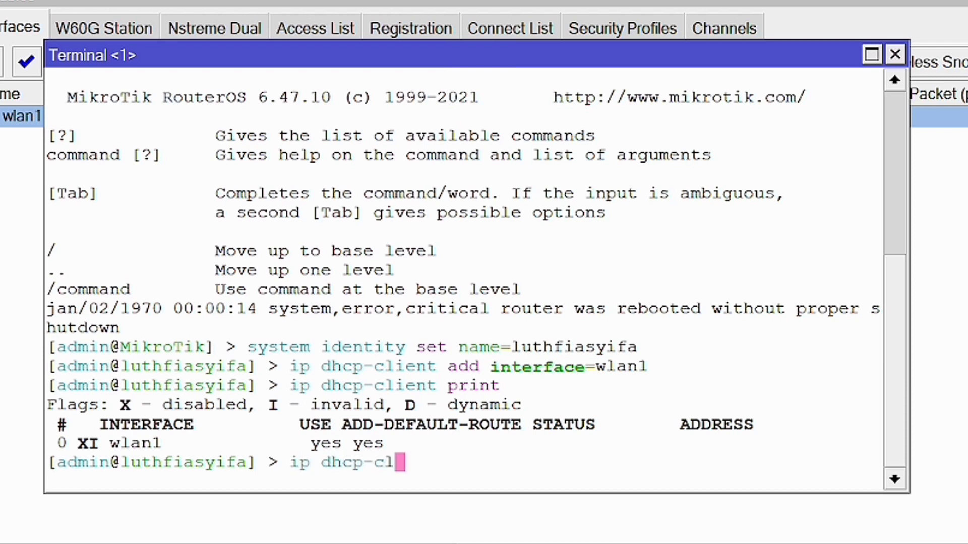
{"action": "key", "text": "Tab"}
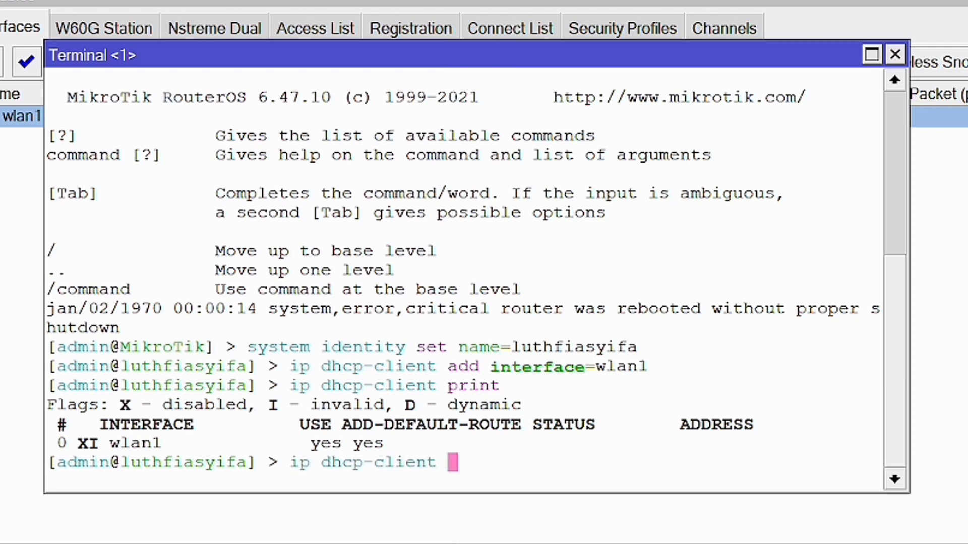
{"action": "type", "text": "en"}
{"action": "key", "text": "Tab"}
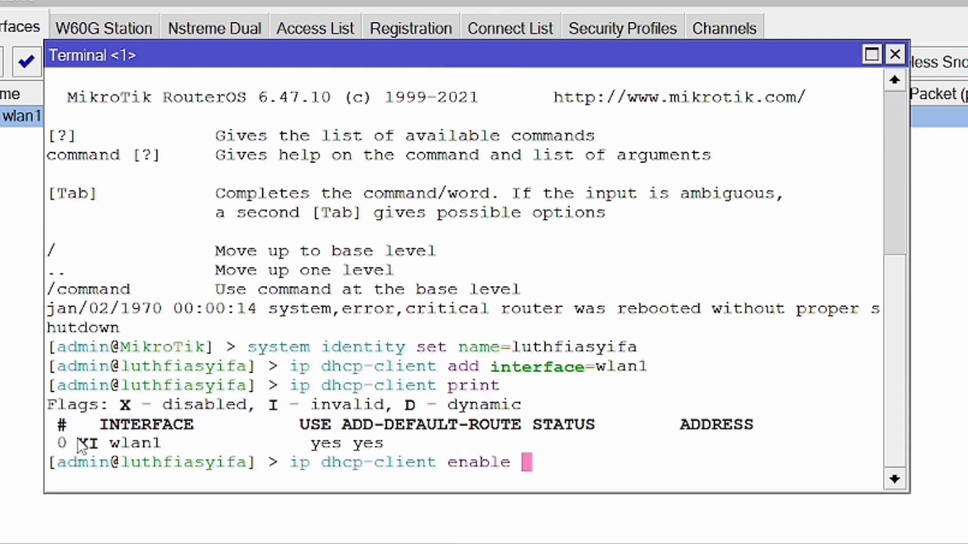
{"action": "type", "text": "num"}
{"action": "key", "text": "Tab"}
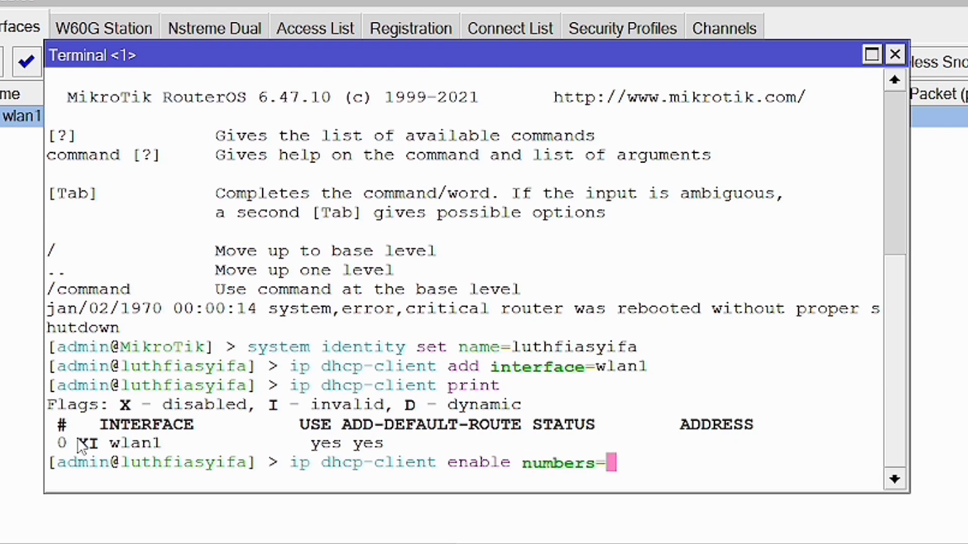
{"action": "type", "text": "0"}
{"action": "key", "text": "Return"}
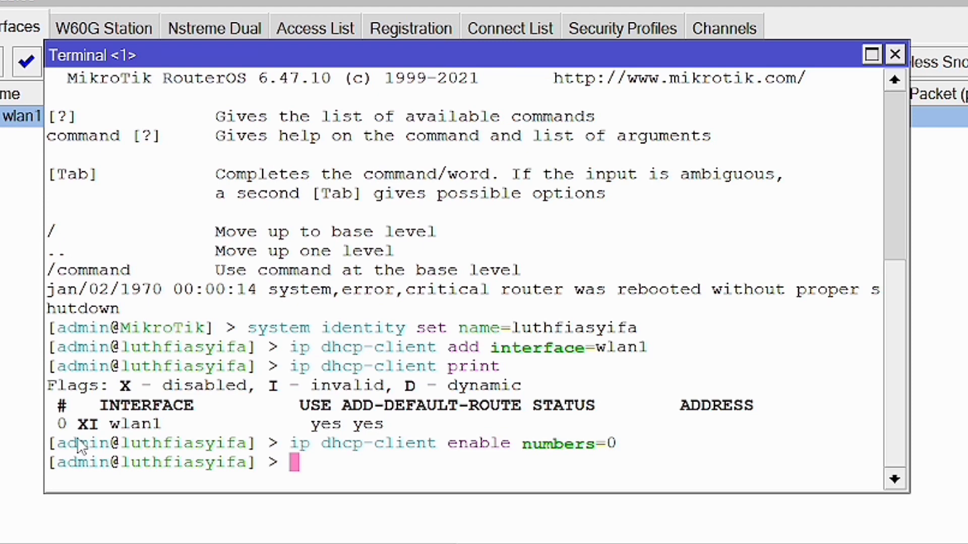
Print the DHCP client list again to check the status and address of wlan1
{"action": "type", "text": "ip "}
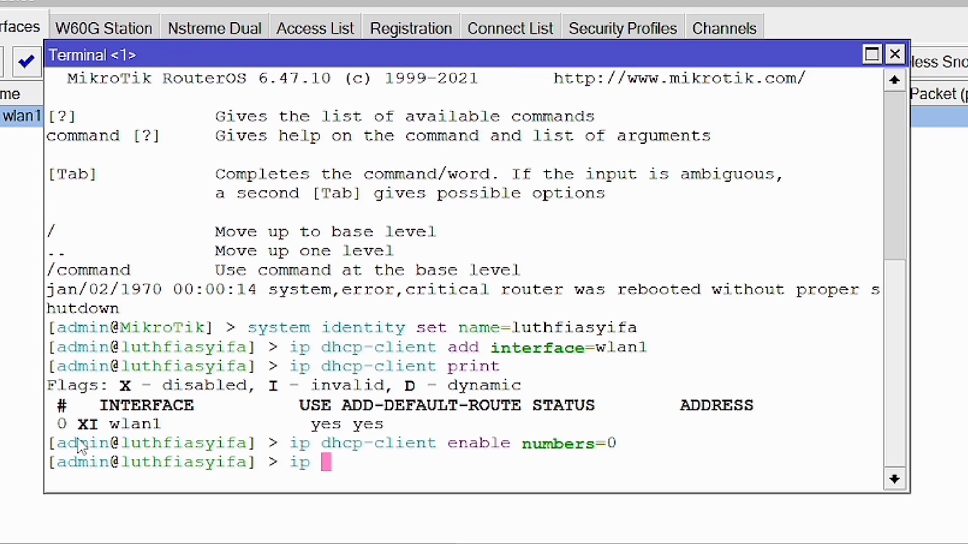
{"action": "type", "text": "dhcp-cl"}
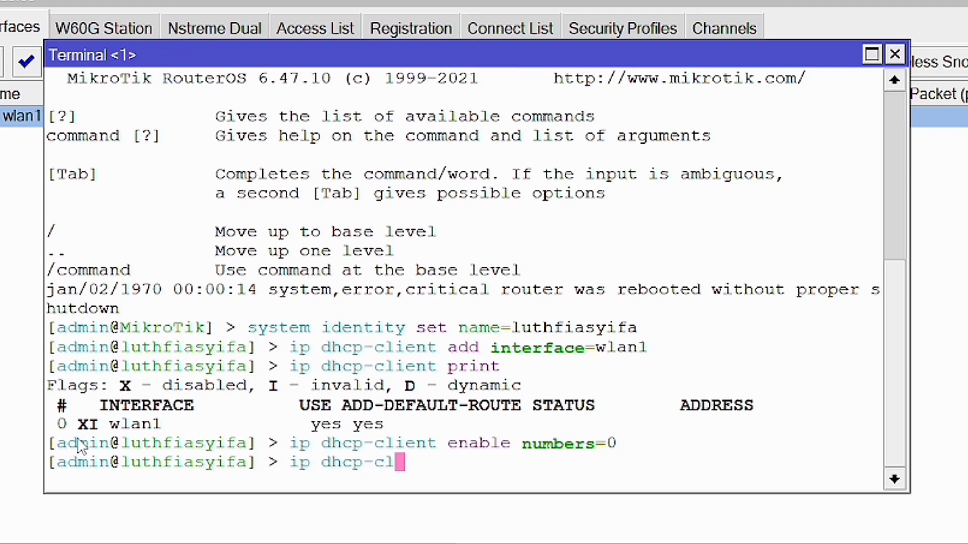
{"action": "key", "text": "Tab"}
{"action": "type", "text": "pri"}
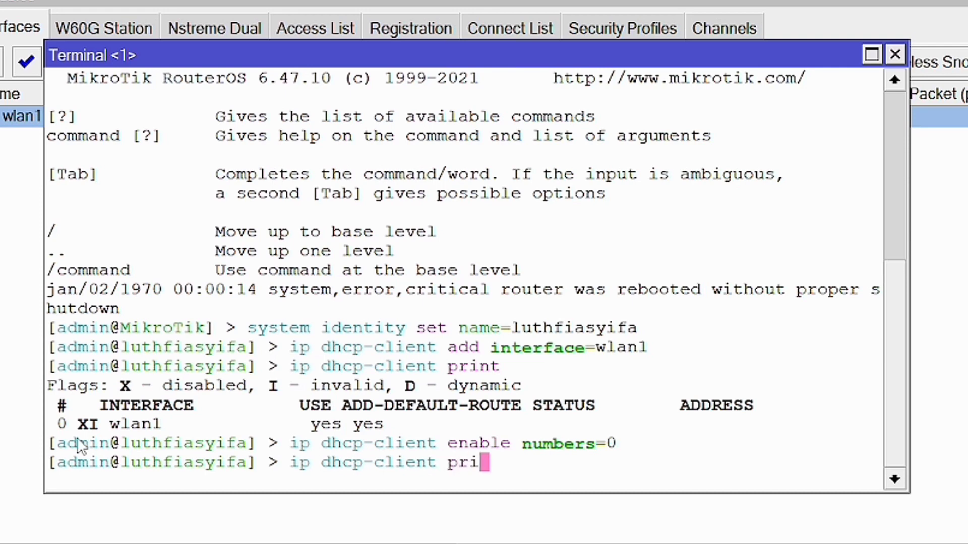
{"action": "key", "text": "Tab"}
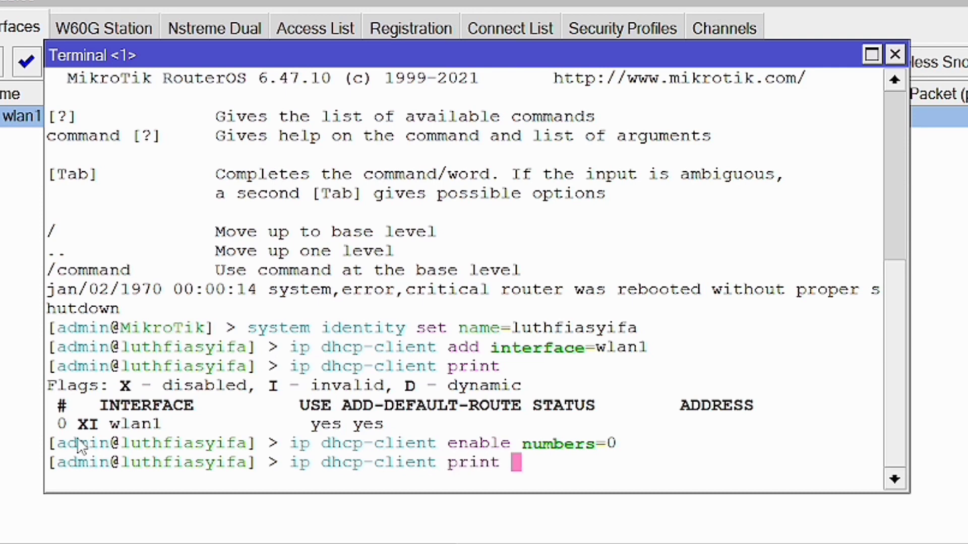
{"action": "key", "text": "Return"}
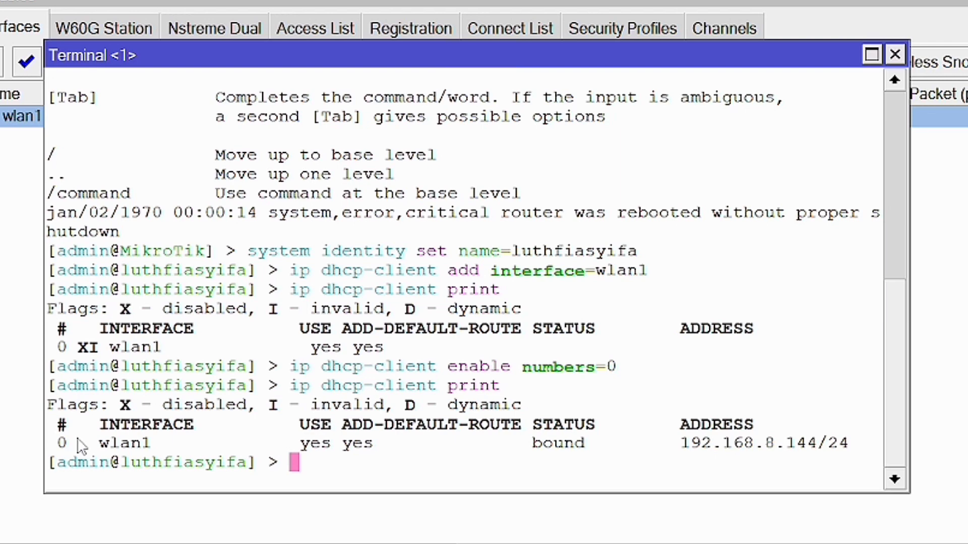
Test the router's internet connectivity by pinging 8.8.8.8, and stop the ping after a few replies
{"action": "type", "text": "pi"}
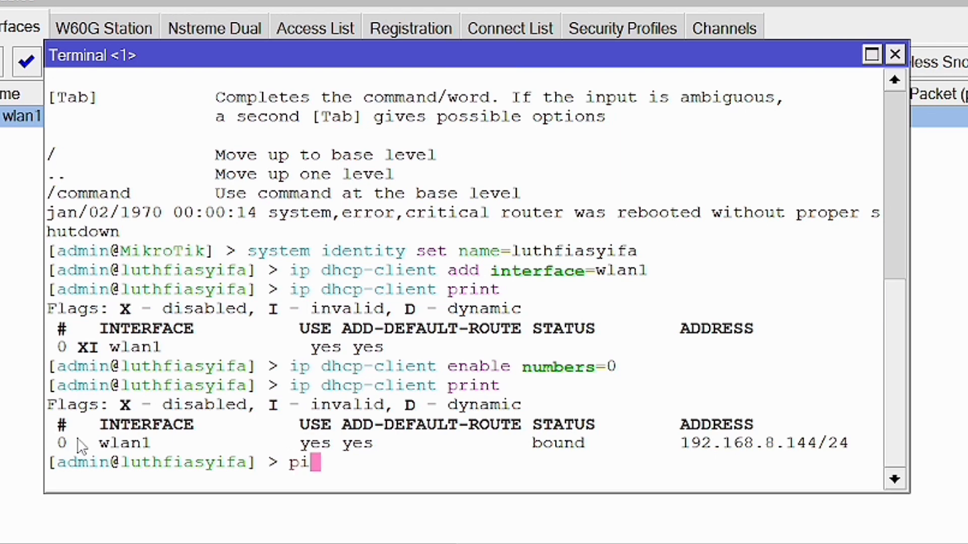
{"action": "type", "text": "ng 8.8"}
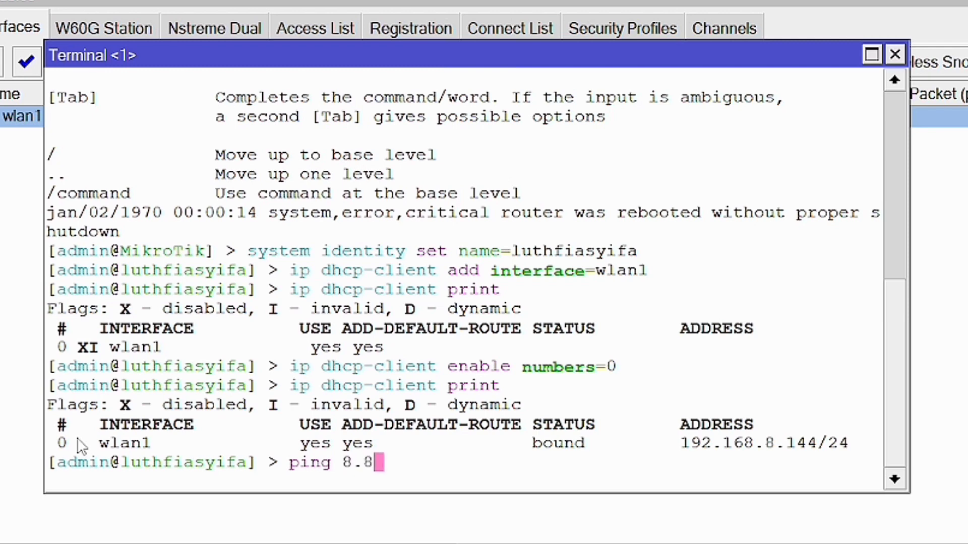
{"action": "type", "text": ".8.8"}
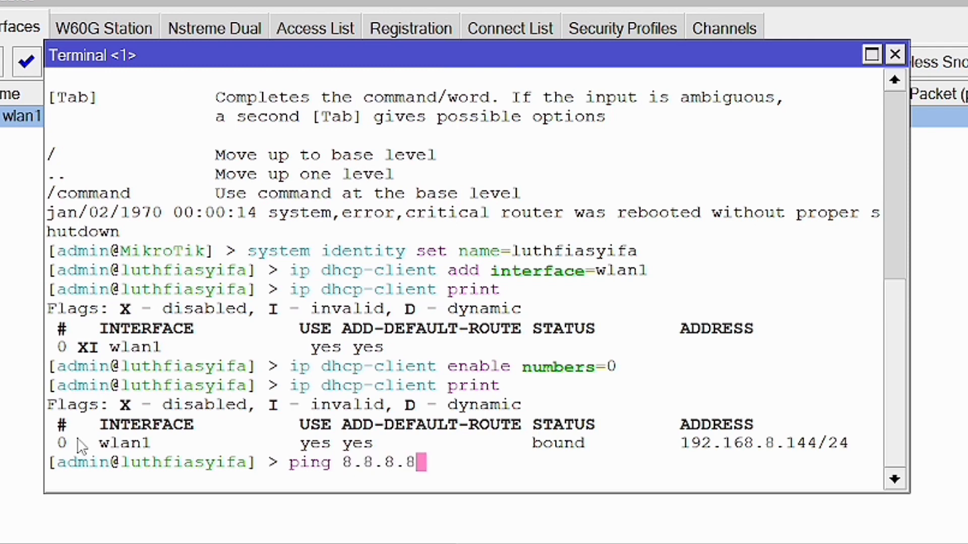
{"action": "key", "text": "Return"}
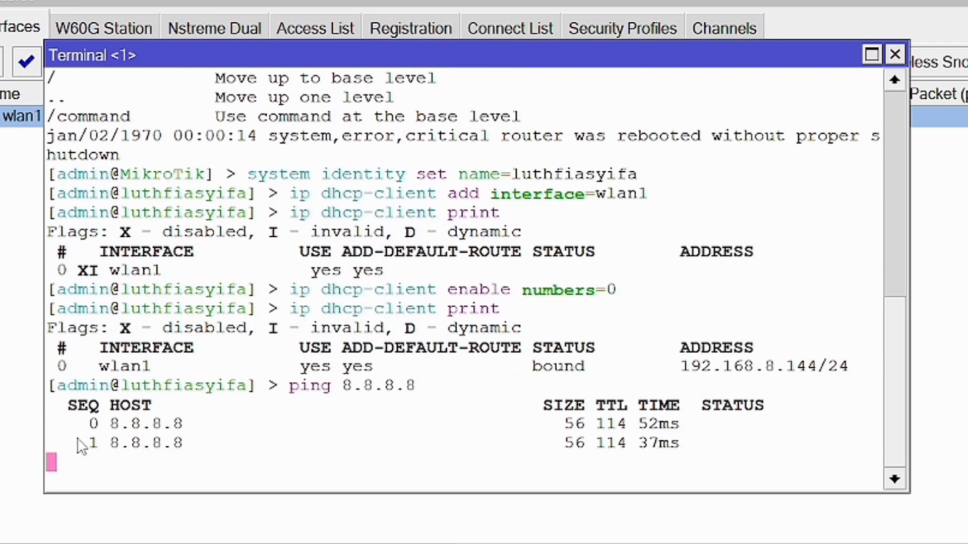
{"action": "key", "text": "ctrl+c"}
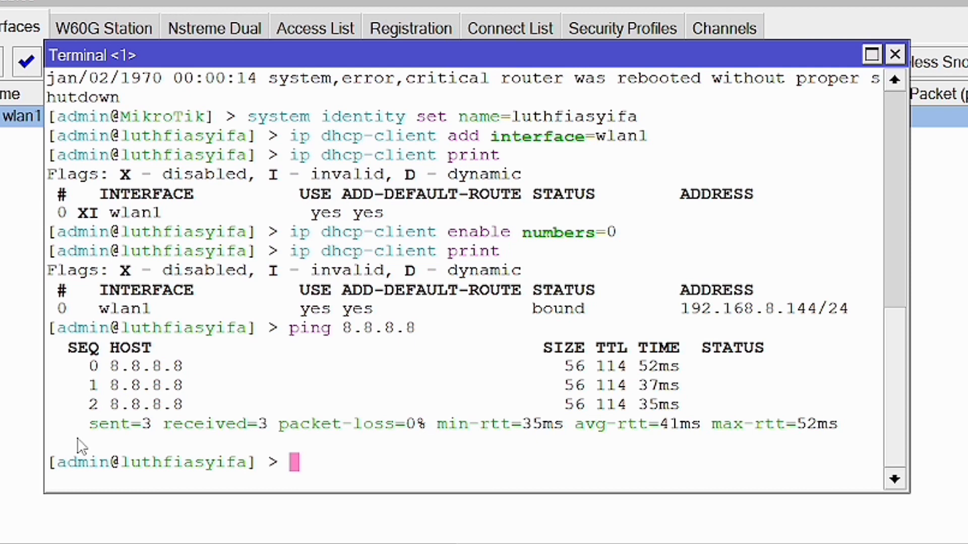
Test name resolution by pinging goole.com from the router, stop the ping after a few replies, and close the terminal
{"action": "type", "text": "ping g"}
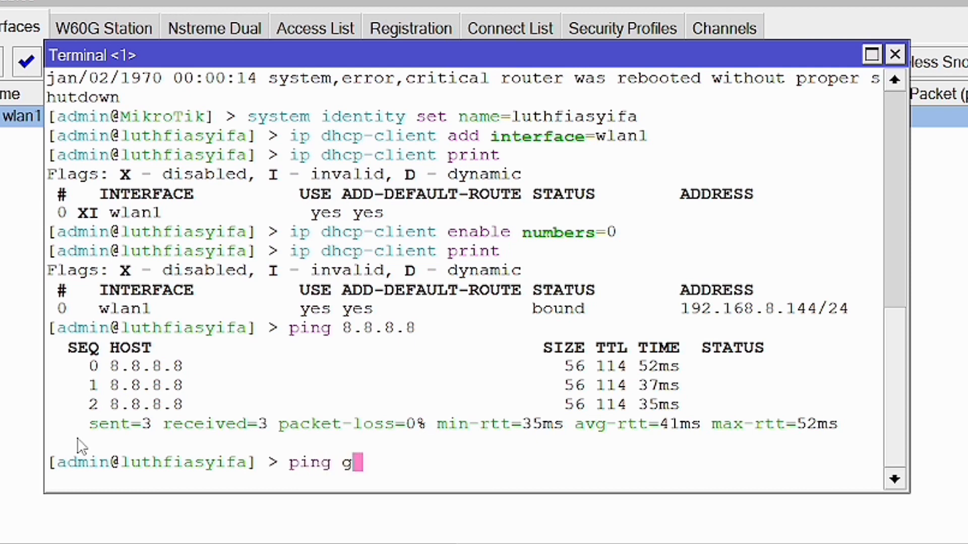
{"action": "type", "text": "oole.com"}
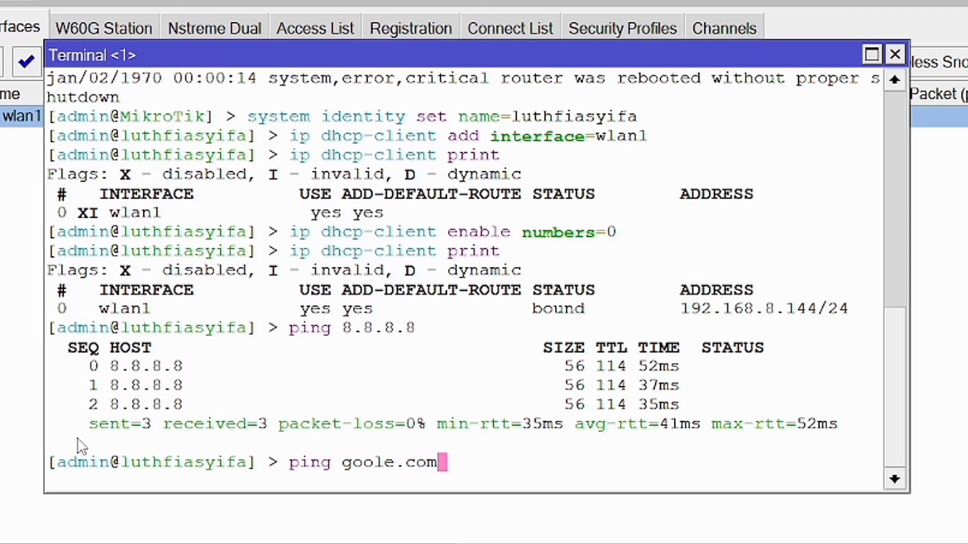
{"action": "key", "text": "Return"}
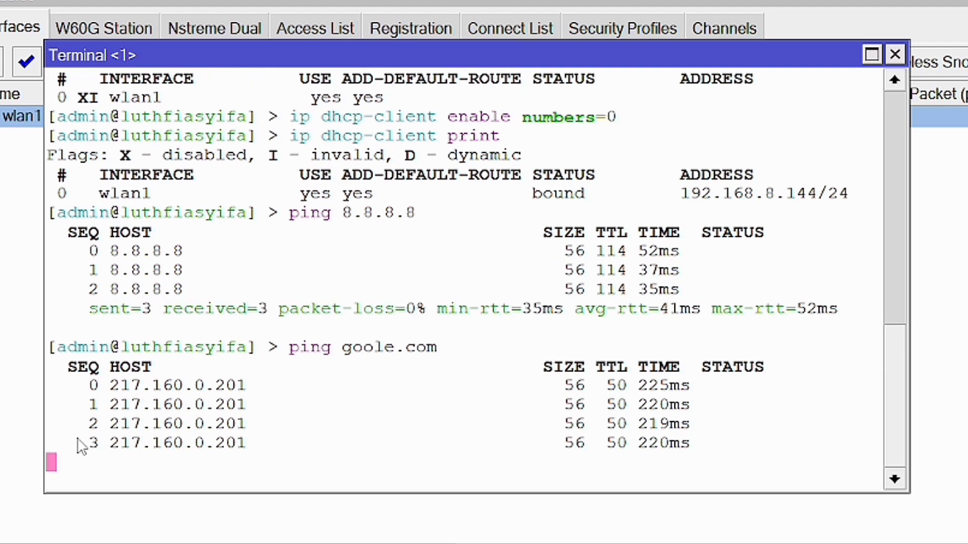
{"action": "key", "text": "ctrl+c"}
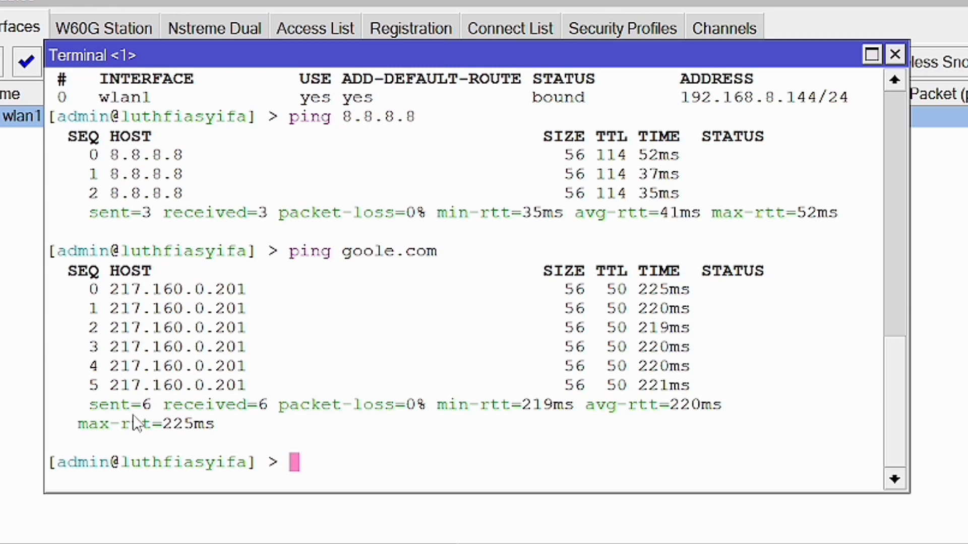
{"action": "left_click", "coordinate": [895, 56]}
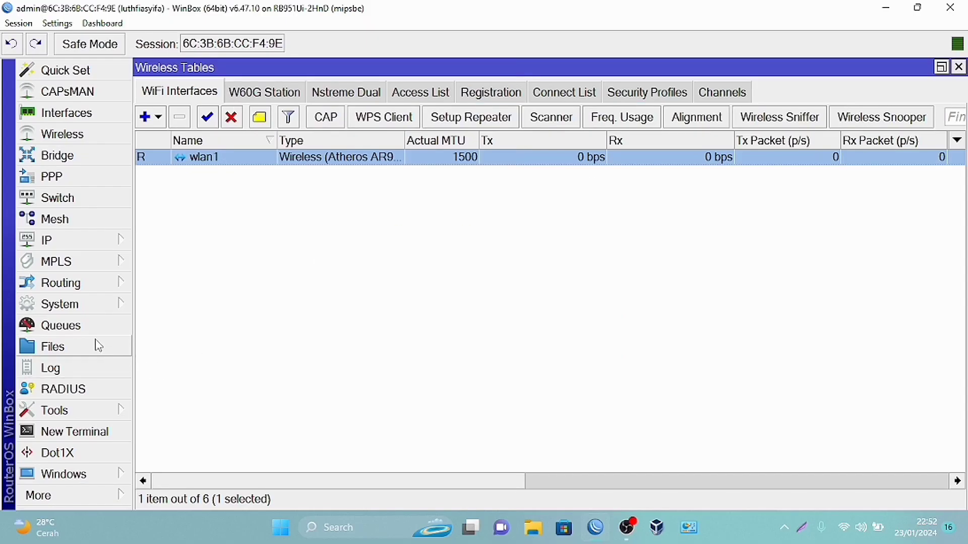
Reset the router's configuration with No Default Configuration enabled, confirm the reboot, and cancel the automatic reconnection
{"action": "left_click", "coordinate": [94, 311]}
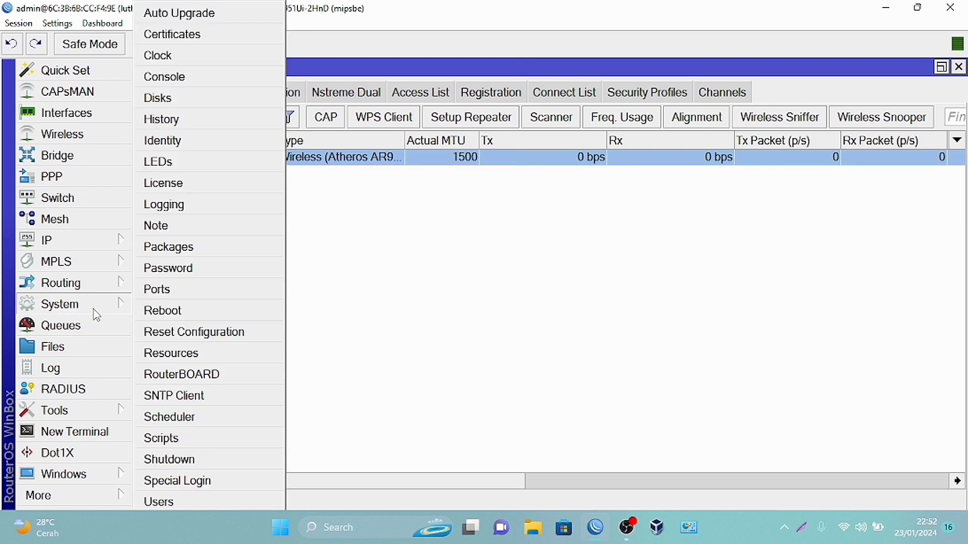
{"action": "left_click", "coordinate": [150, 332]}
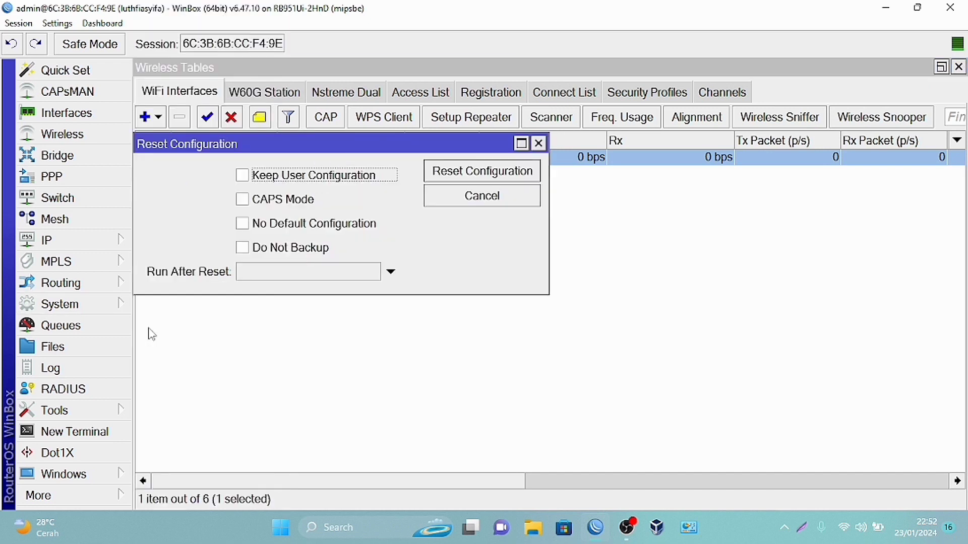
{"action": "left_click", "coordinate": [278, 225]}
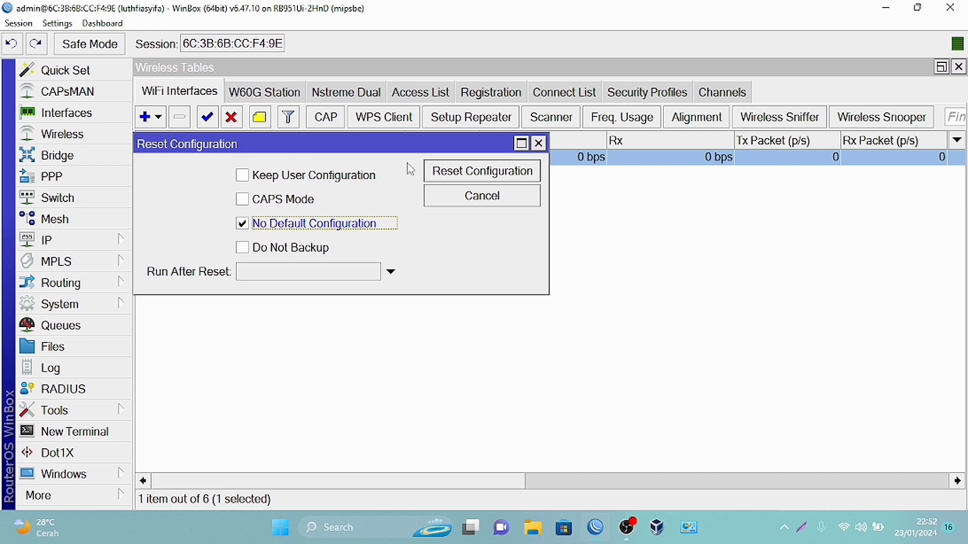
{"action": "left_click", "coordinate": [429, 172]}
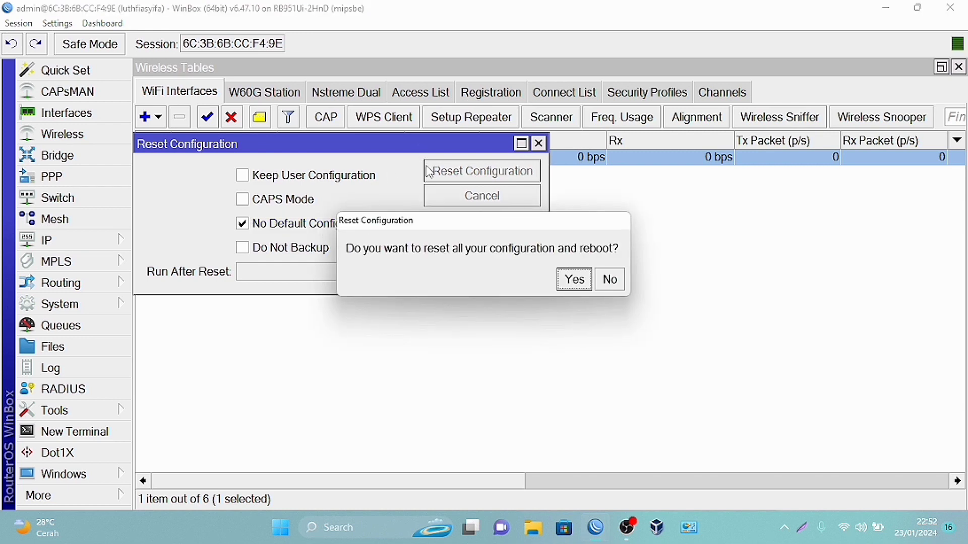
{"action": "left_click", "coordinate": [574, 281]}
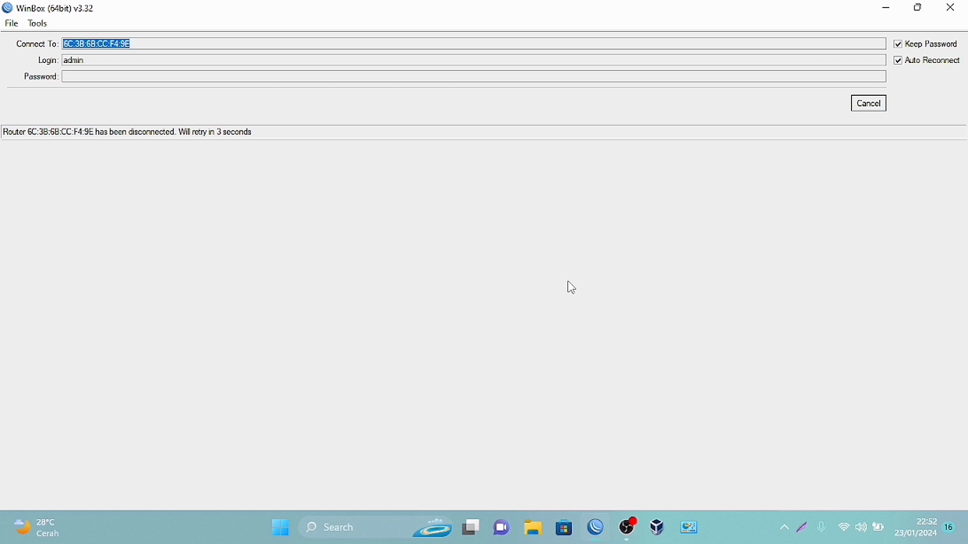
{"action": "mouse_move", "coordinate": [630, 524]}
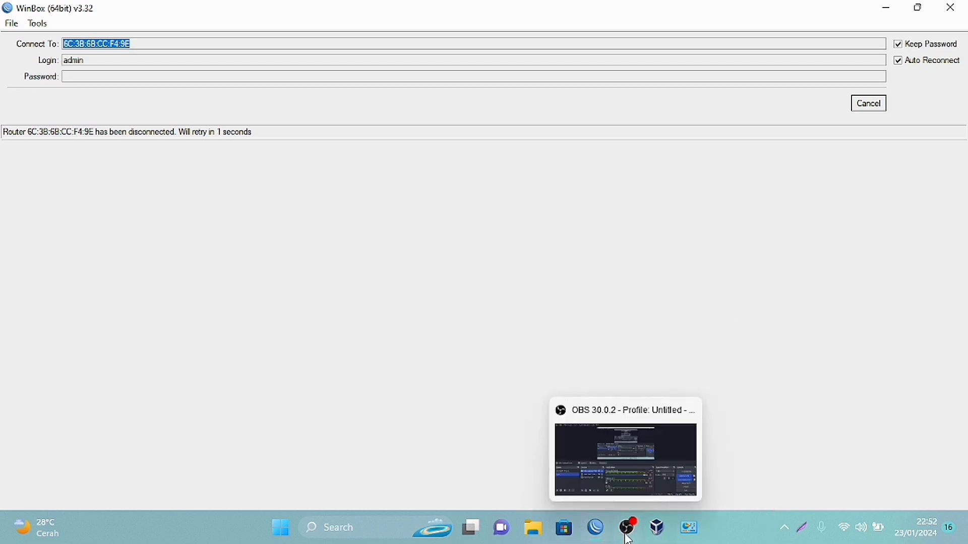
{"action": "left_click", "coordinate": [876, 108]}
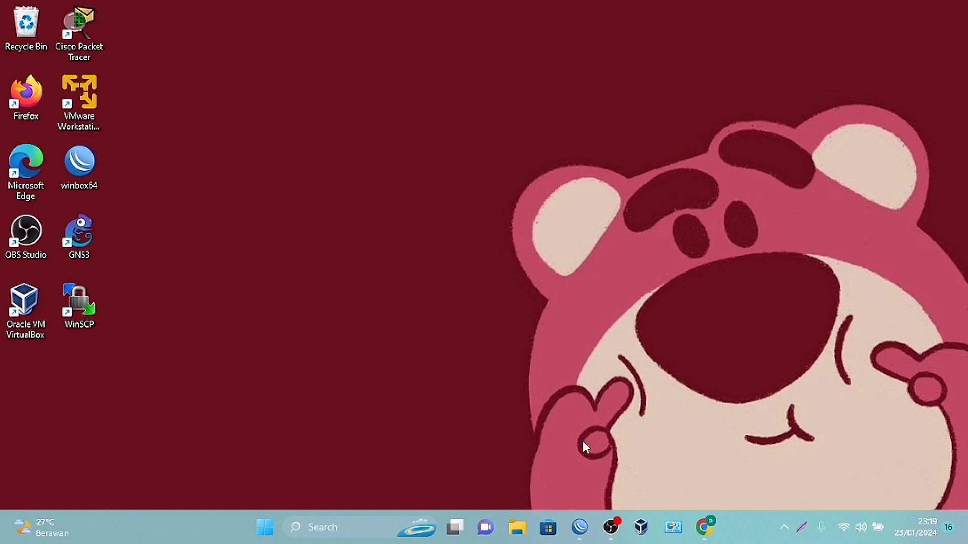
Open the Windows network adapter list through Network and Sharing Center and check the VirtualBox Host-Only adapter, Ethernet 2
{"action": "left_click", "coordinate": [673, 527]}
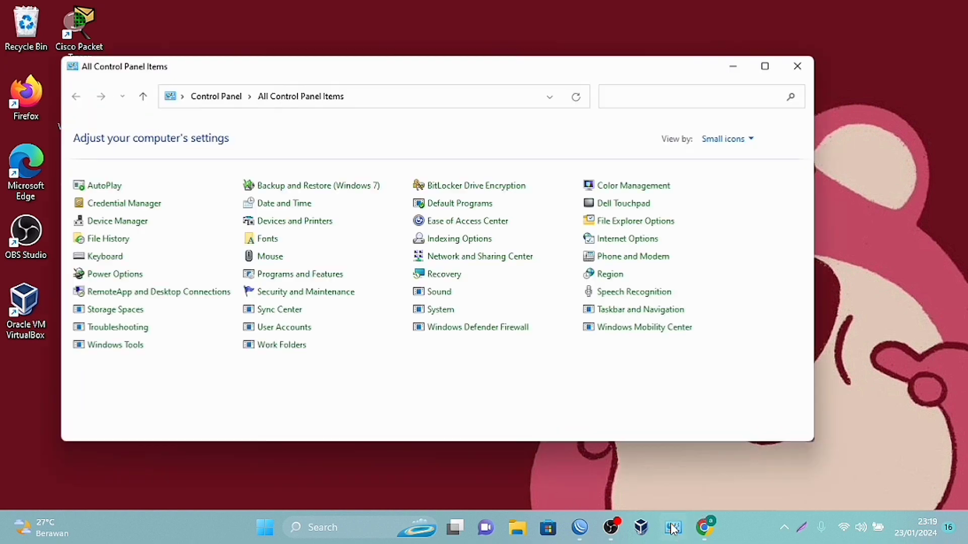
{"action": "left_click", "coordinate": [448, 260]}
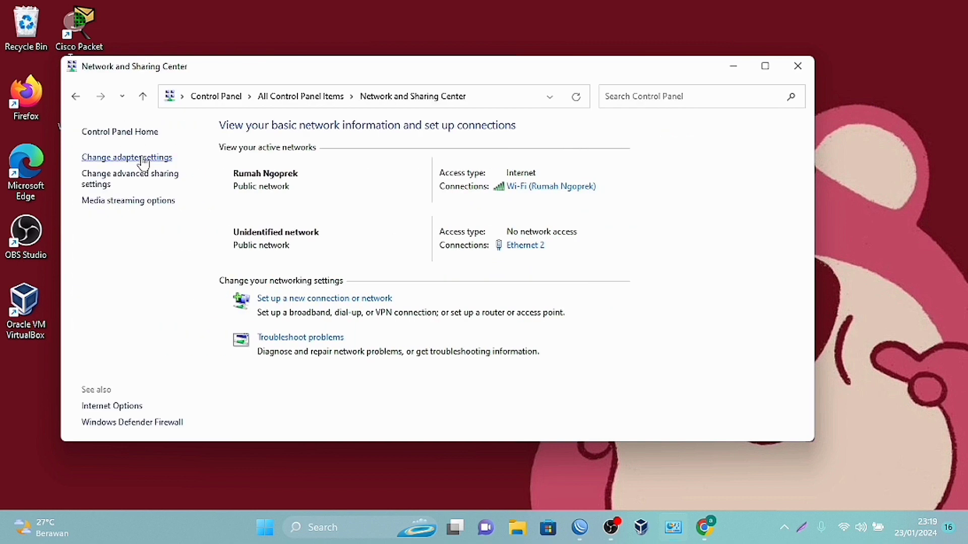
{"action": "left_click", "coordinate": [150, 161]}
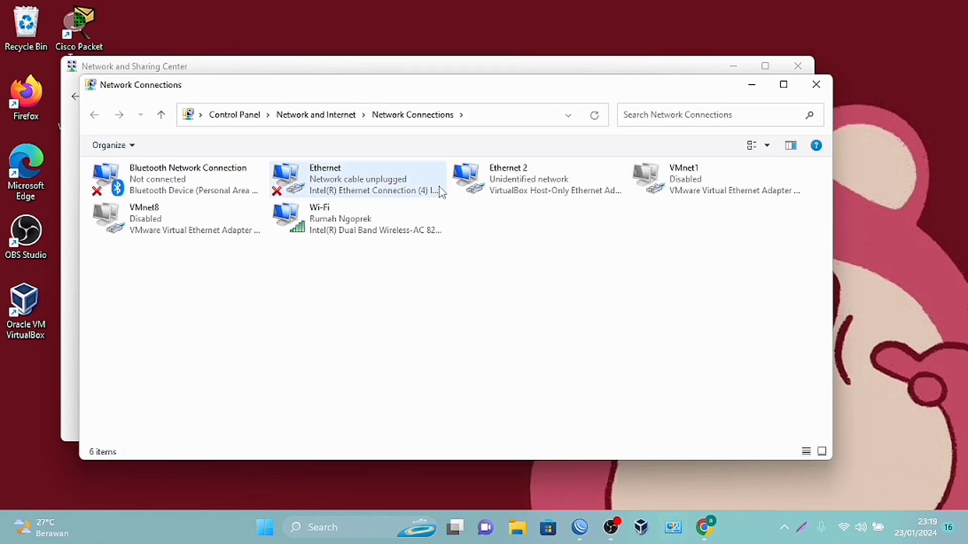
{"action": "right_click", "coordinate": [498, 191]}
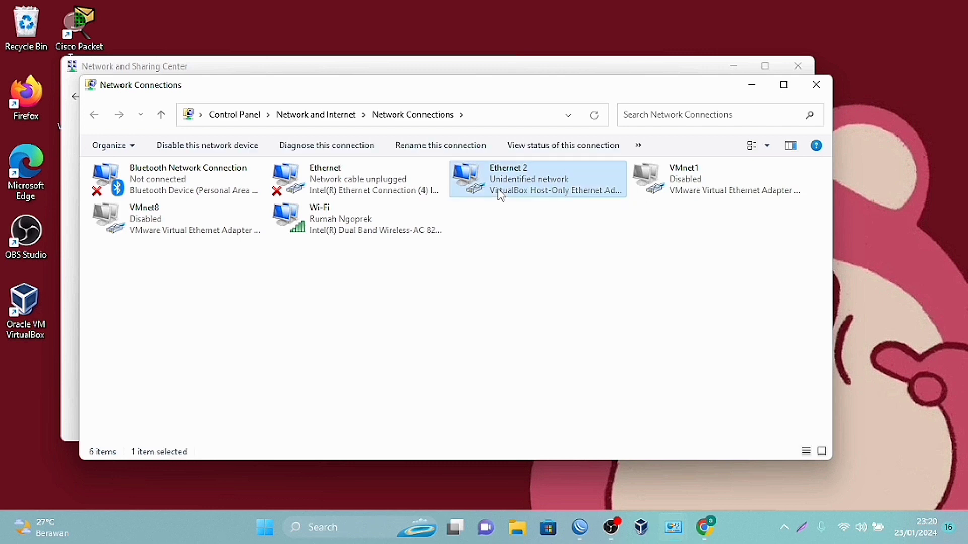
{"action": "left_click", "coordinate": [460, 215]}
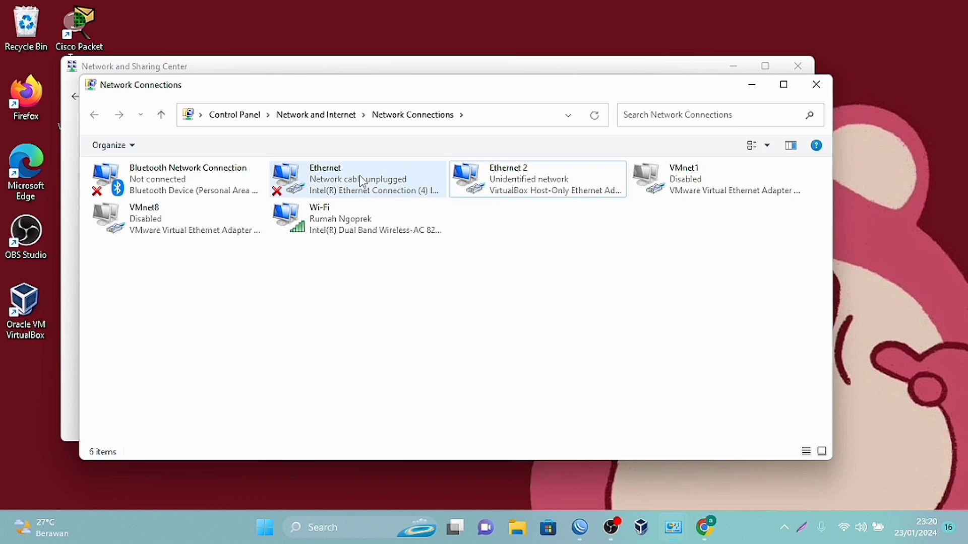
Review the Ethernet adapter's Internet Protocol Version 4 address settings, accept them as they are, and close the network windows
{"action": "right_click", "coordinate": [361, 181]}
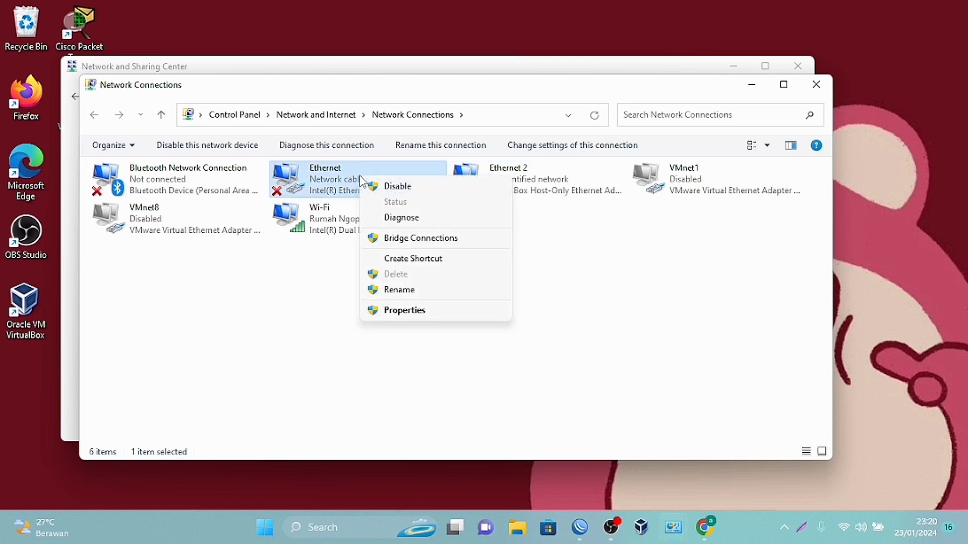
{"action": "left_click", "coordinate": [408, 310]}
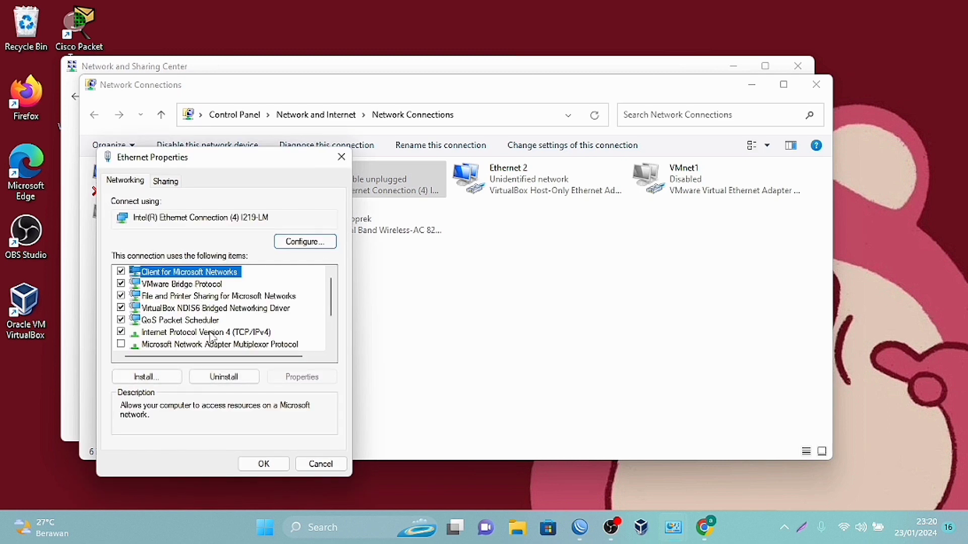
{"action": "double_click", "coordinate": [210, 333]}
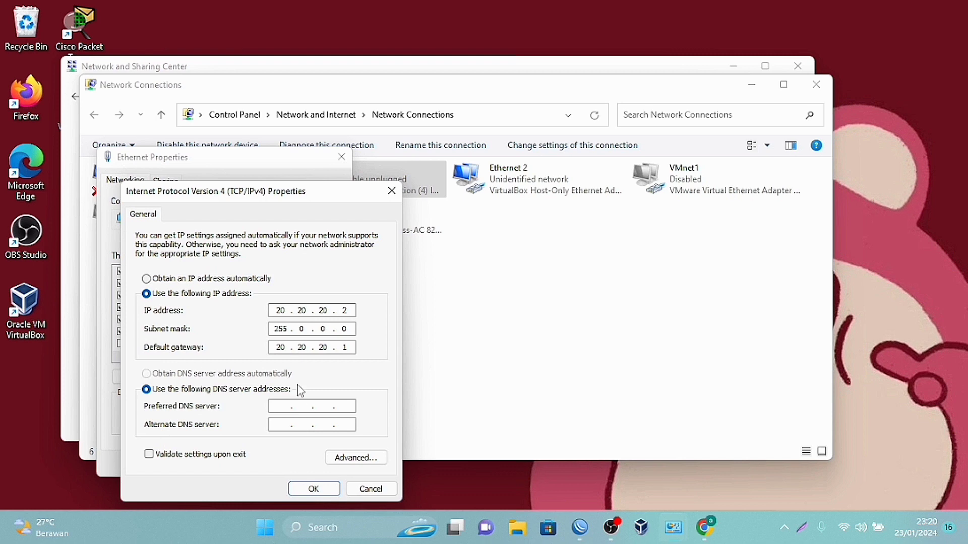
{"action": "left_click", "coordinate": [315, 490]}
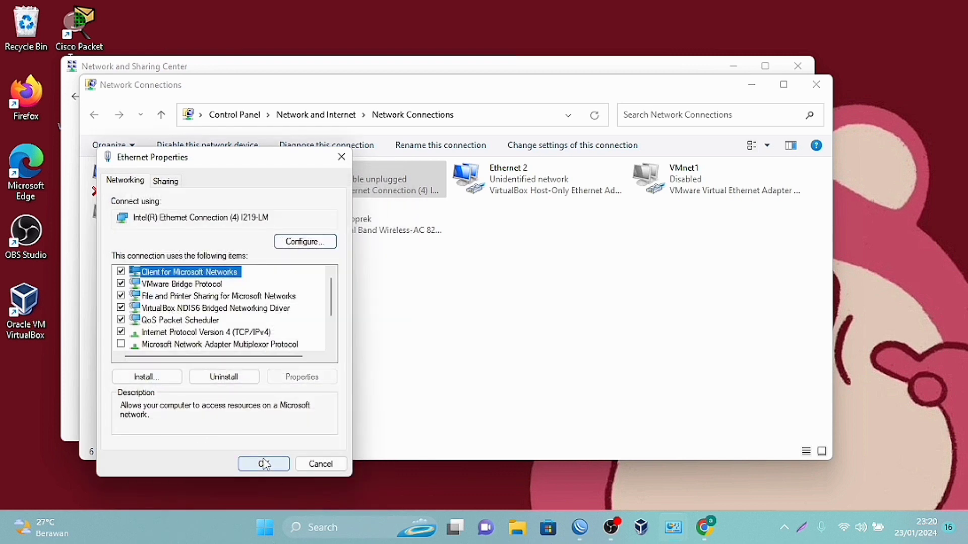
{"action": "left_click", "coordinate": [264, 464]}
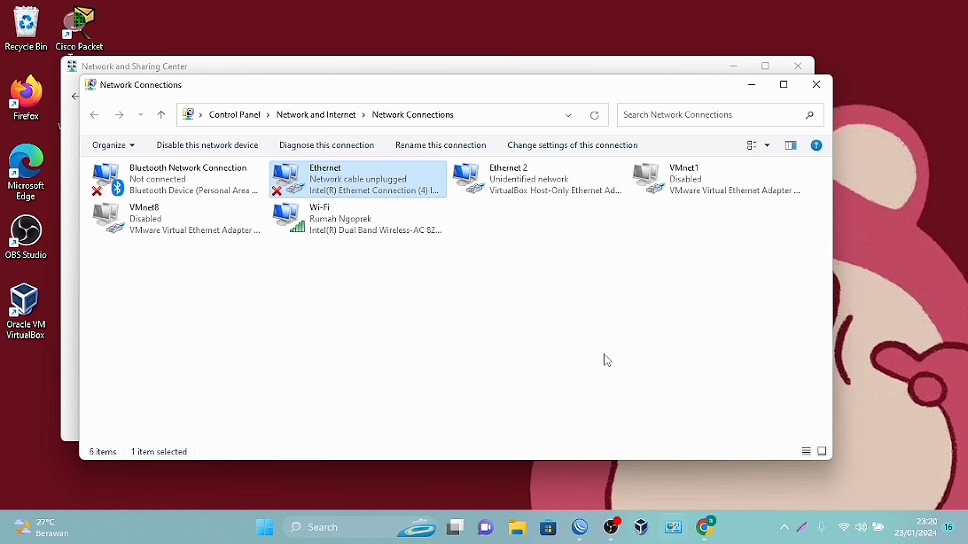
{"action": "left_click", "coordinate": [824, 90]}
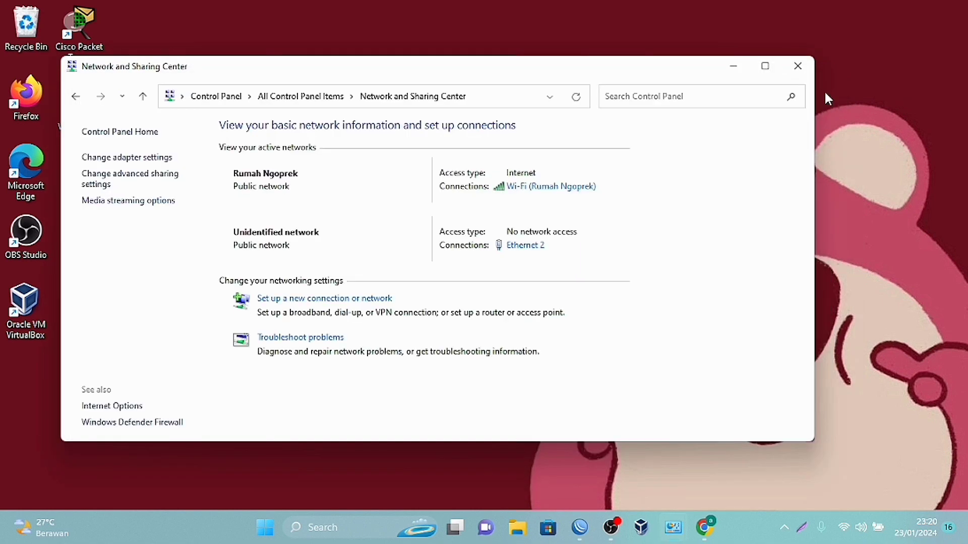
{"action": "left_click", "coordinate": [798, 67]}
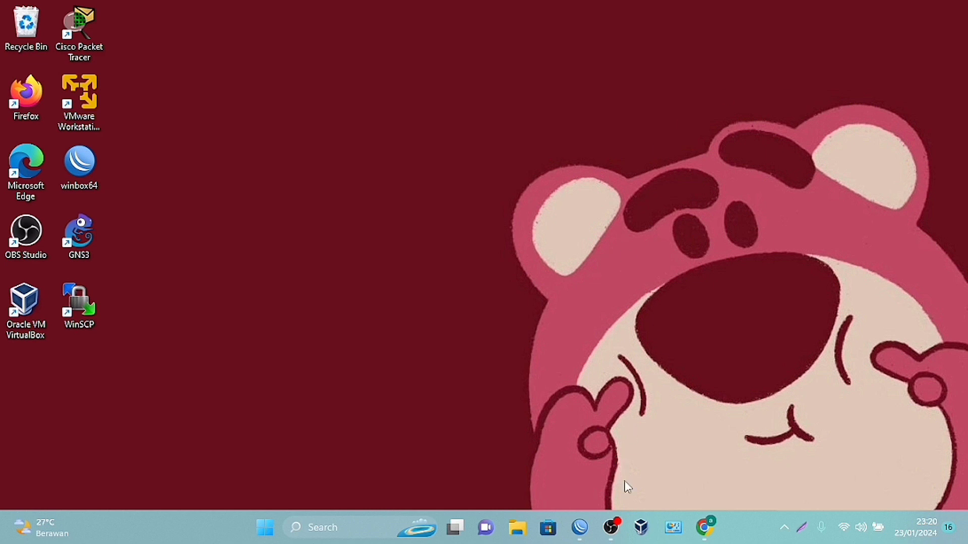
In Oracle VM VirtualBox, begin a new virtual machine named mikrotik plus the owner's name, with type Other and version Other/Unknown (64-bit)
{"action": "left_click", "coordinate": [642, 527]}
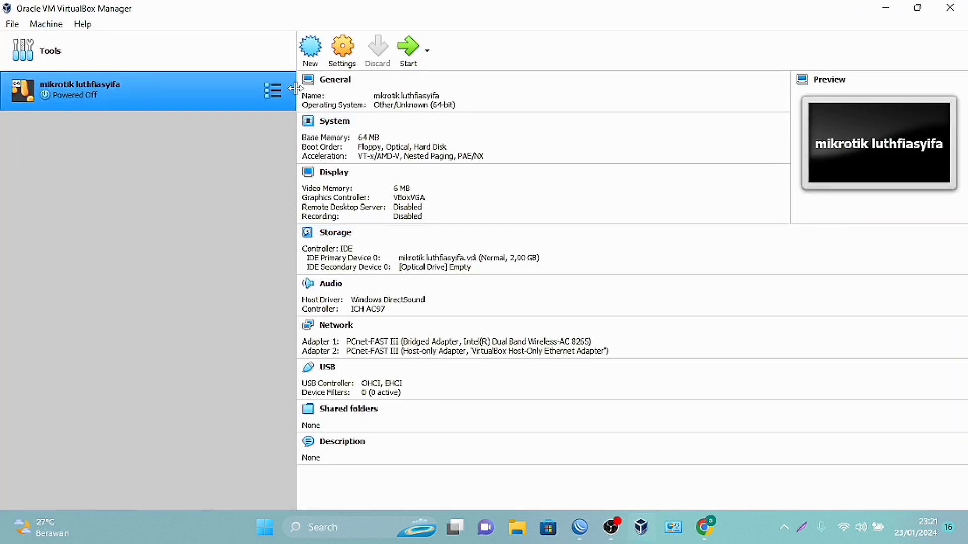
{"action": "left_click", "coordinate": [313, 66]}
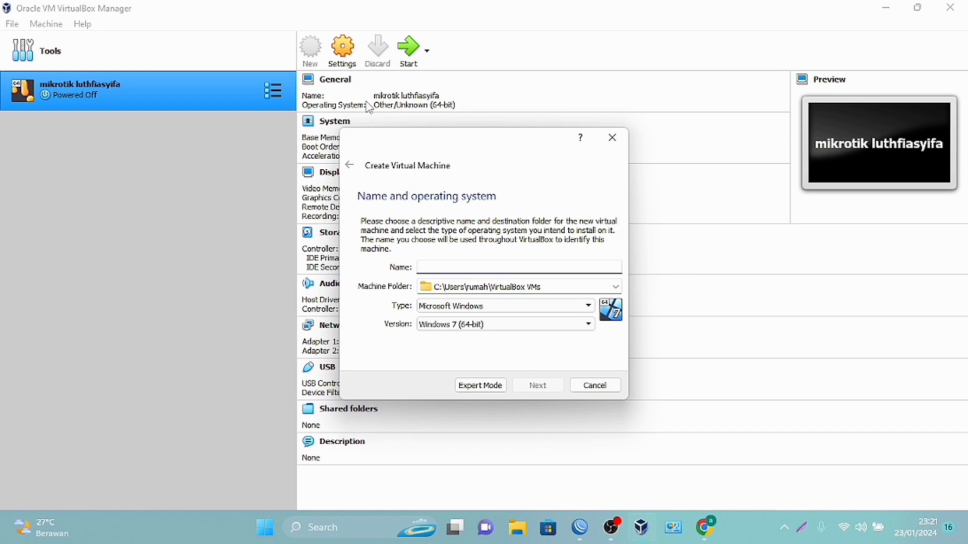
{"action": "type", "text": "mikrotik syifa"}
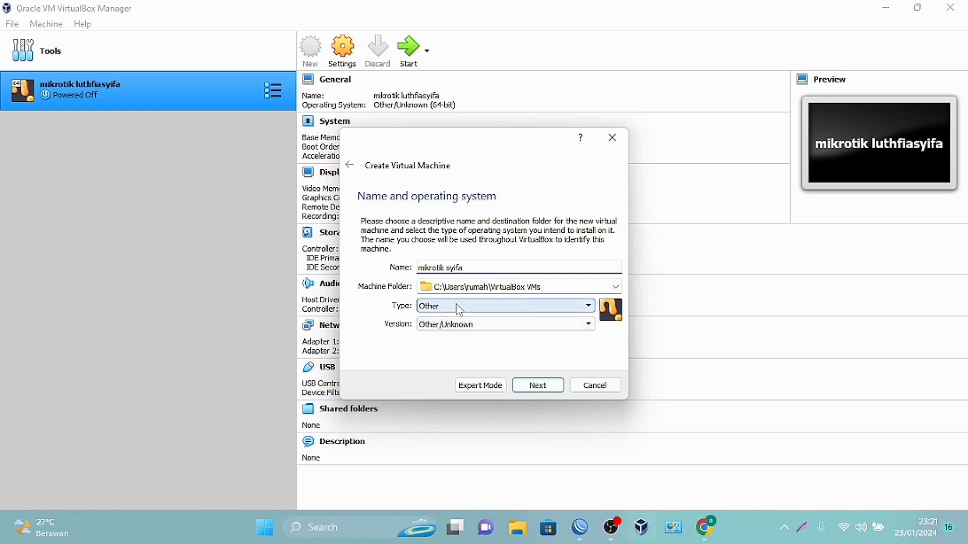
{"action": "left_click", "coordinate": [472, 327]}
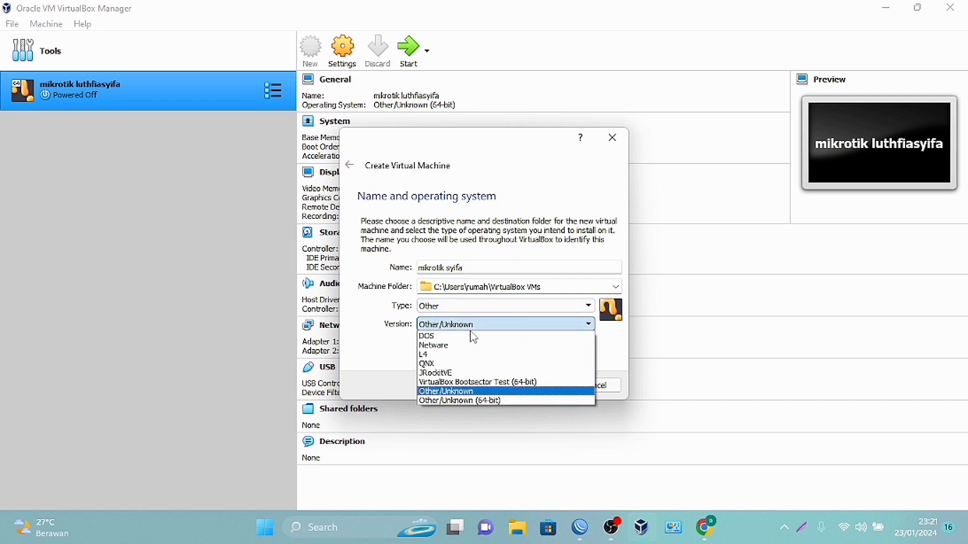
{"action": "left_click", "coordinate": [493, 402]}
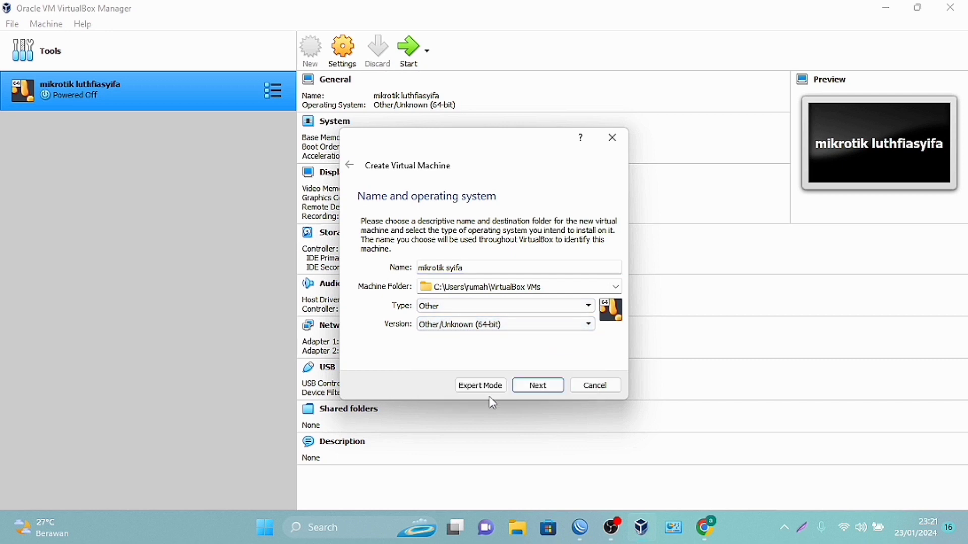
{"action": "left_click", "coordinate": [536, 386]}
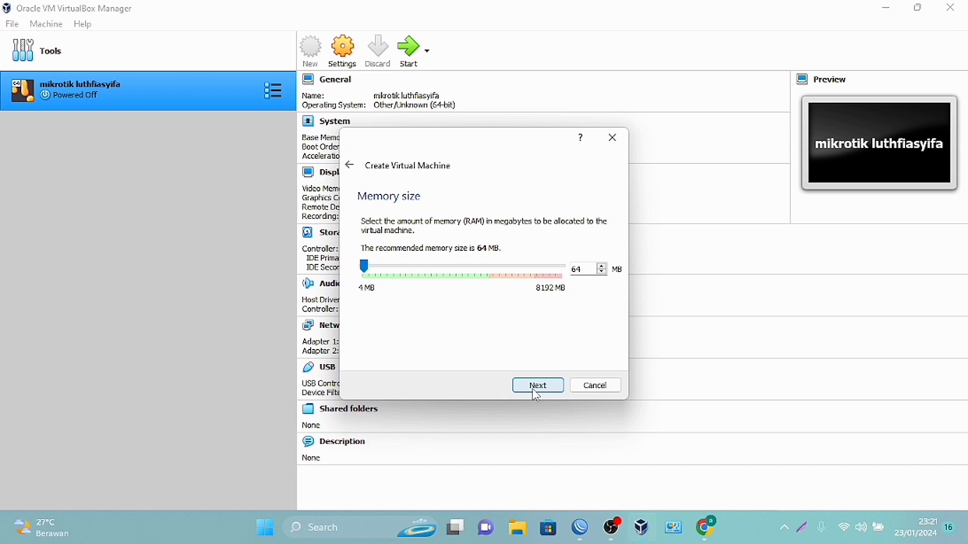
Give the virtual machine 64 MB of memory and create a dynamically allocated 2,00 GB VDI hard disk for it
{"action": "left_click", "coordinate": [537, 386]}
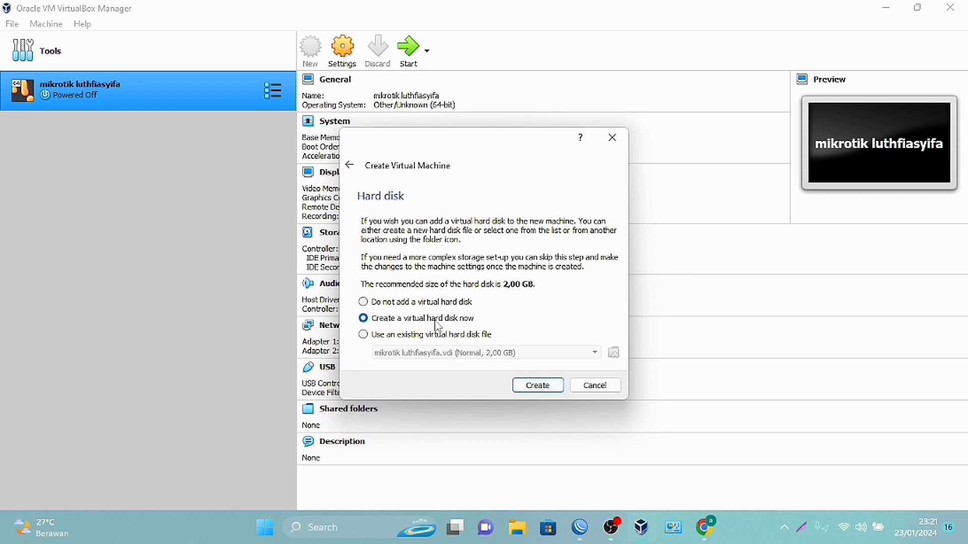
{"action": "left_click", "coordinate": [538, 386]}
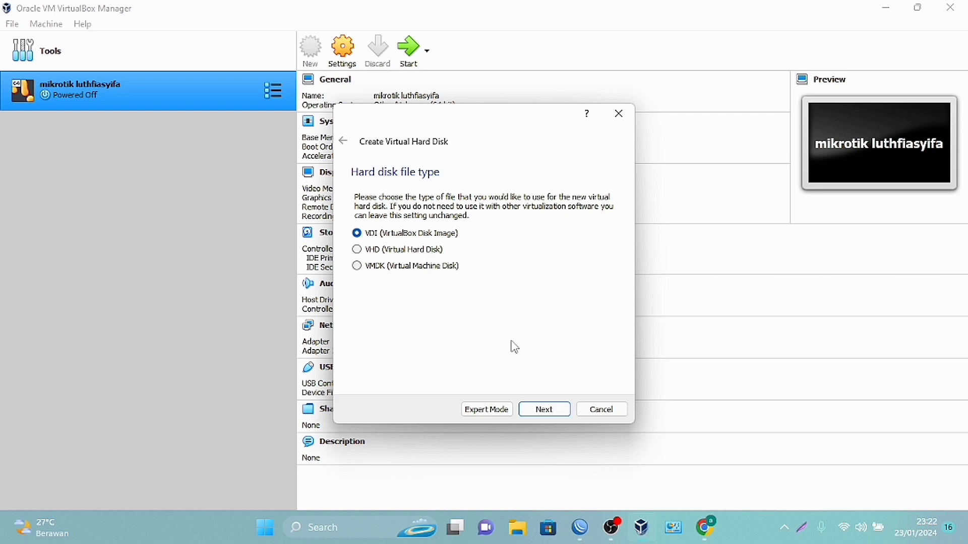
{"action": "left_click", "coordinate": [559, 414]}
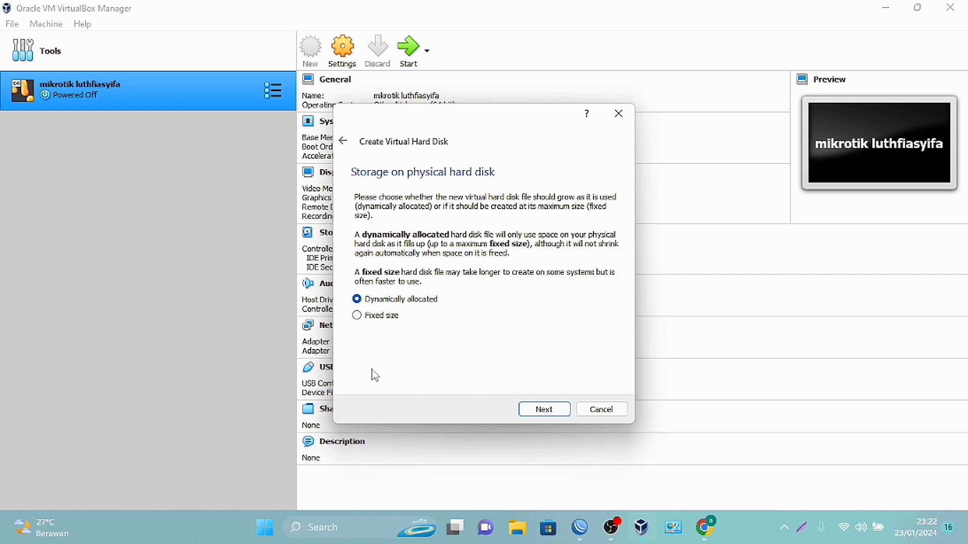
{"action": "left_click", "coordinate": [525, 413]}
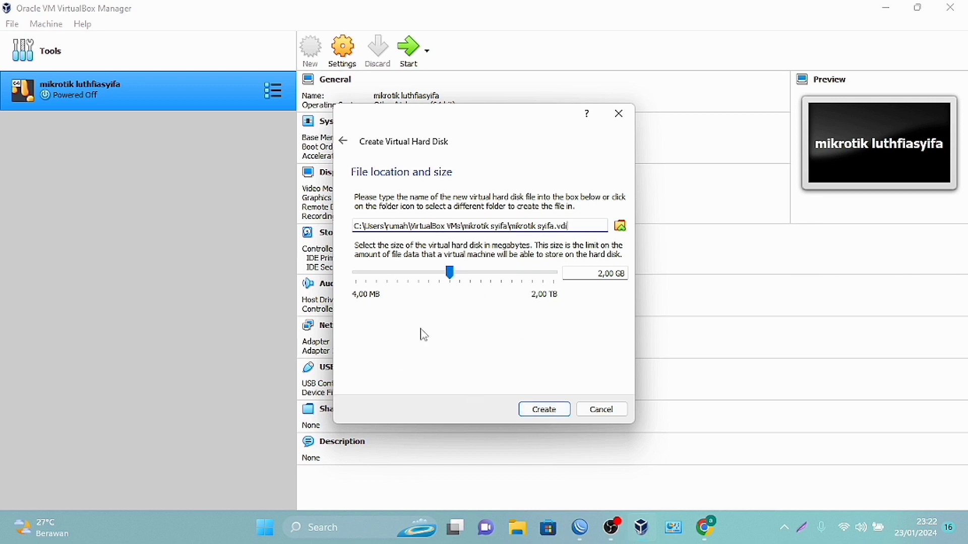
{"action": "left_click", "coordinate": [540, 417]}
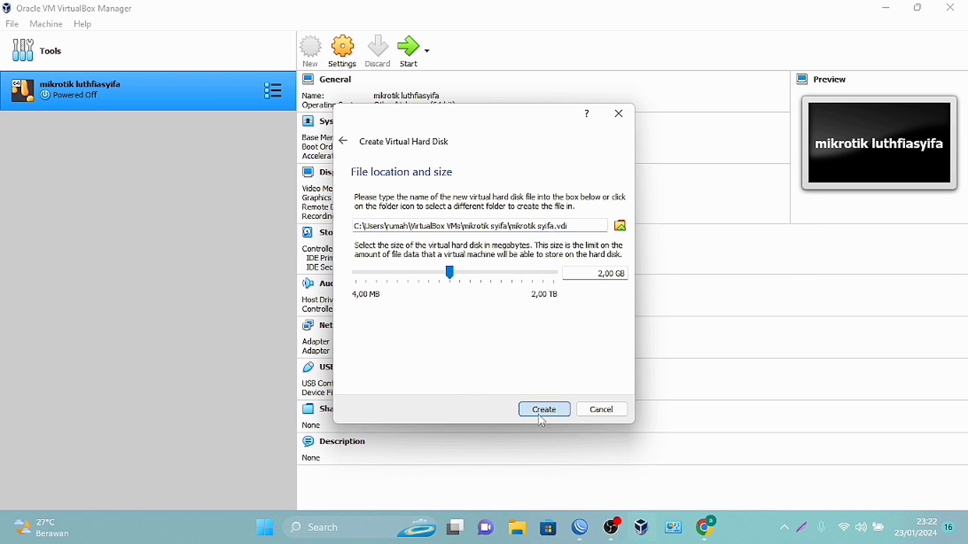
In the new virtual machine's network settings, attach Adapter 1 to Bridged Adapter using Intel(R) Dual Band Wireless-AC 8265
{"action": "left_click", "coordinate": [342, 61]}
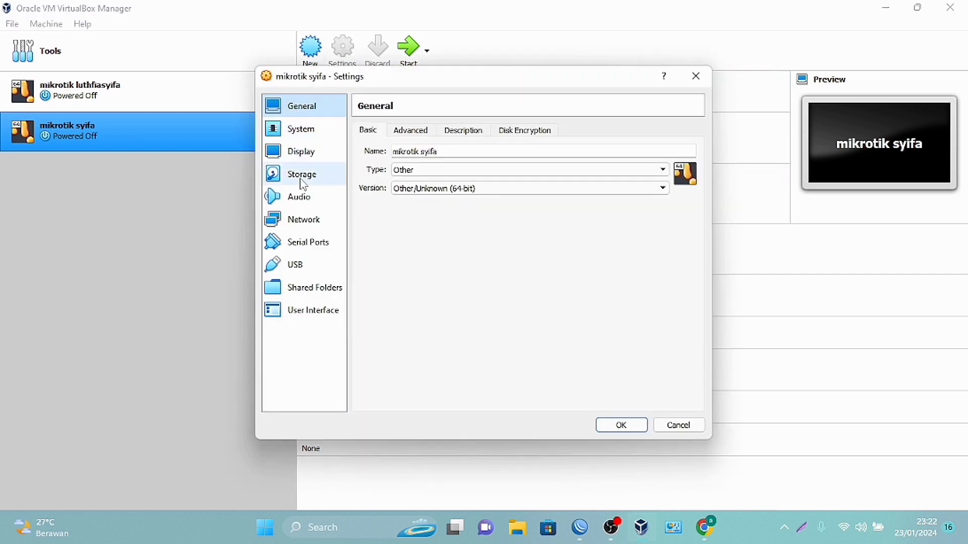
{"action": "left_click", "coordinate": [308, 221]}
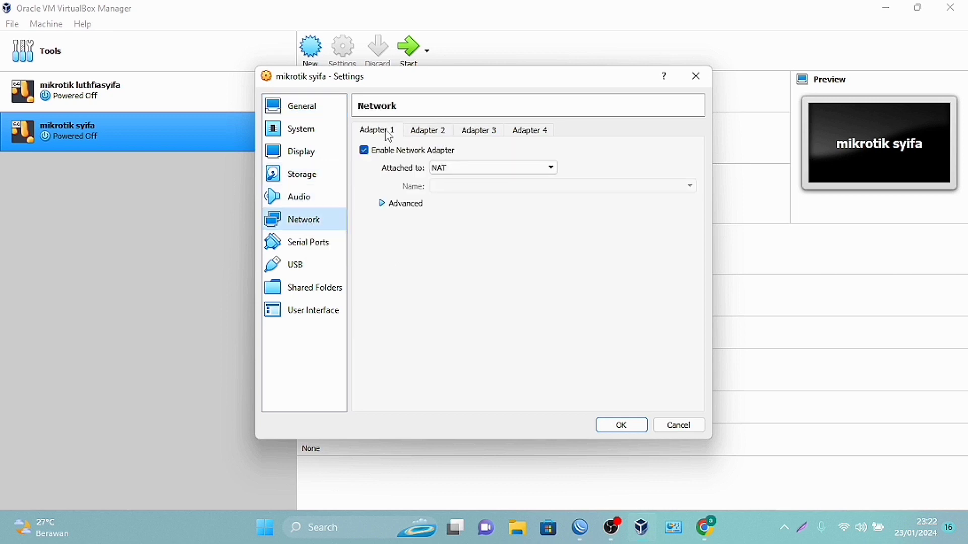
{"action": "left_click", "coordinate": [448, 172]}
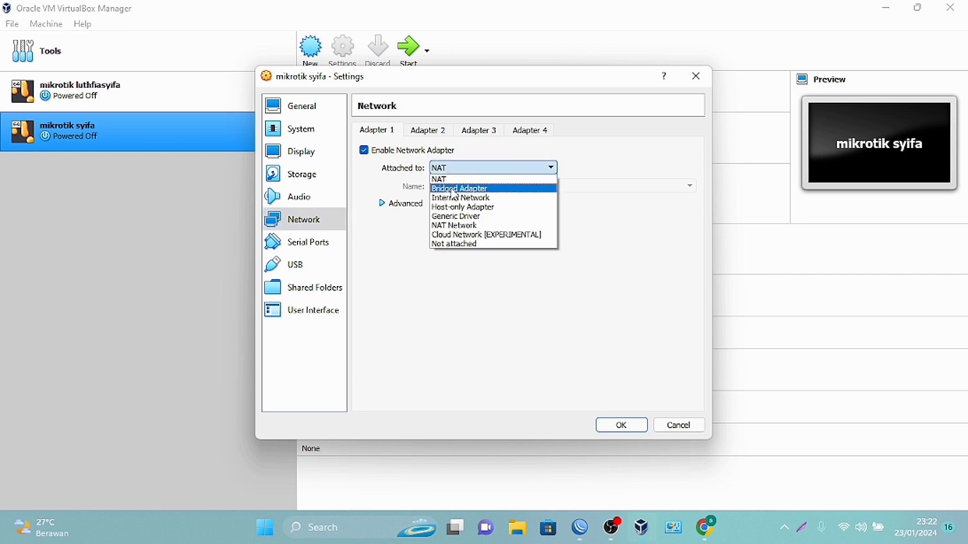
{"action": "left_click", "coordinate": [455, 190]}
{"action": "left_click", "coordinate": [455, 190]}
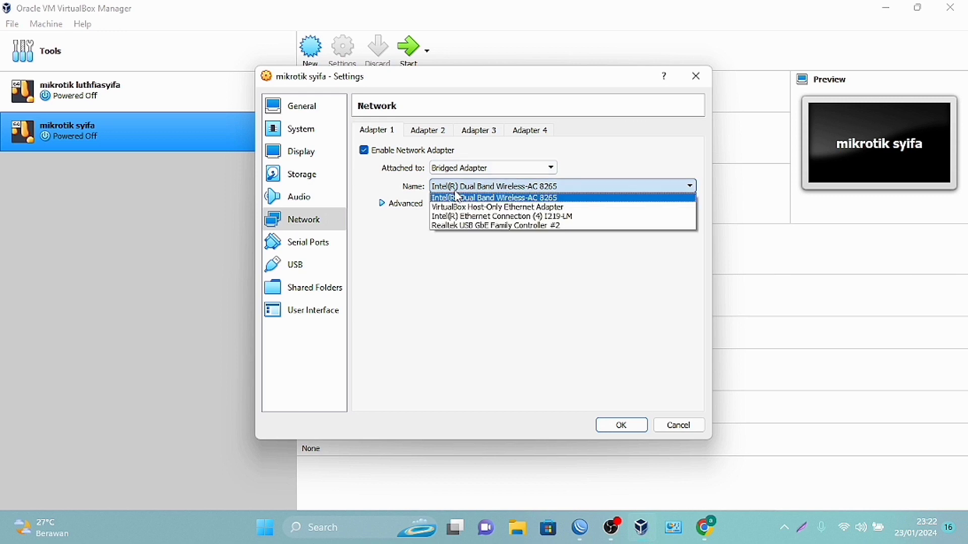
{"action": "left_click", "coordinate": [457, 198]}
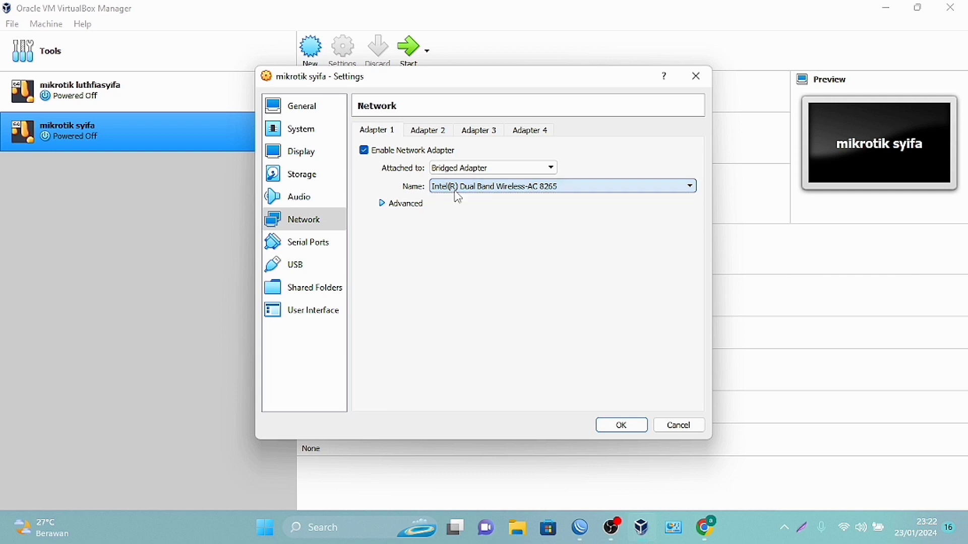
Enable network Adapter 2 and attach it to Host-only Adapter using VirtualBox Host-Only Ethernet Adapter
{"action": "left_click", "coordinate": [431, 131]}
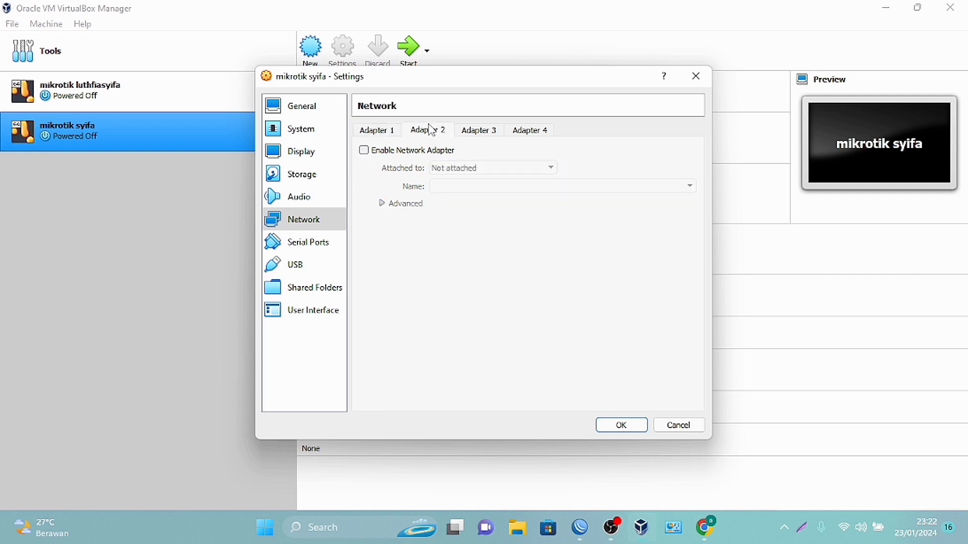
{"action": "left_click", "coordinate": [377, 154]}
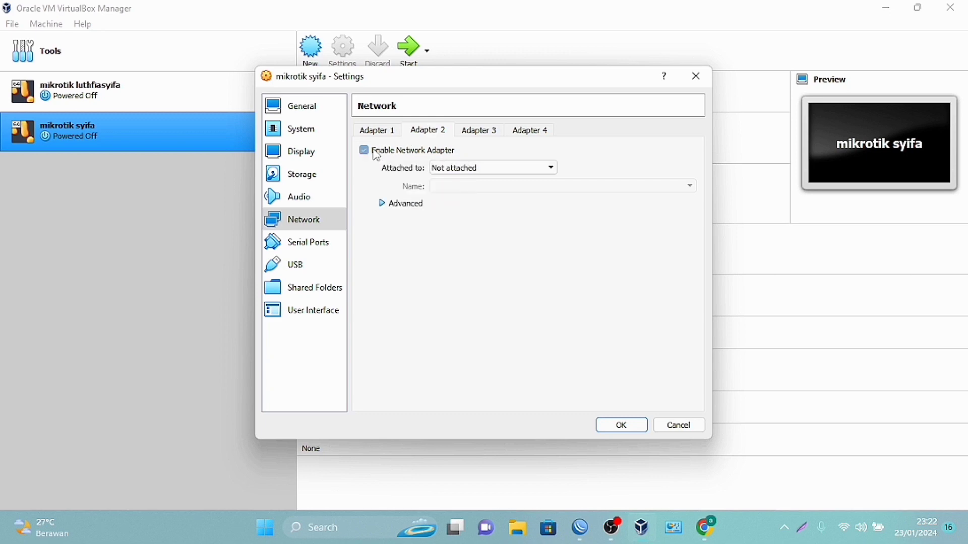
{"action": "left_click", "coordinate": [471, 168]}
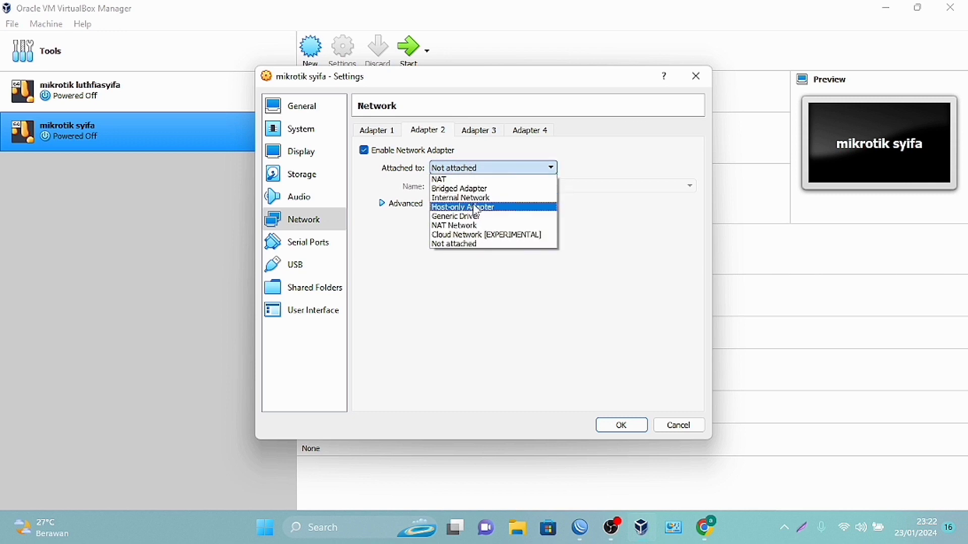
{"action": "left_click", "coordinate": [477, 208]}
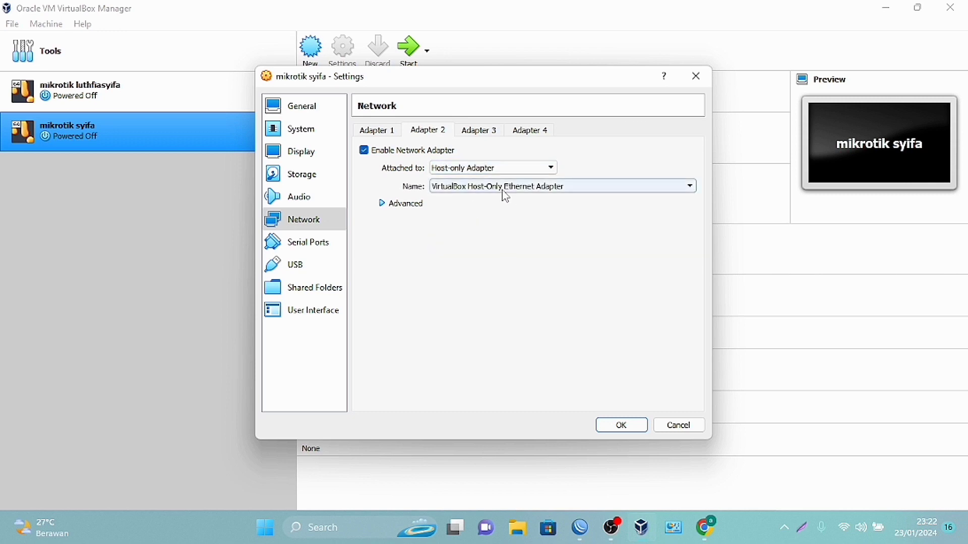
{"action": "left_click", "coordinate": [503, 190]}
{"action": "left_click", "coordinate": [483, 191]}
Load mikrotik-6.49.11 (7).iso into the empty IDE optical drive and save the virtual machine settings
{"action": "left_click", "coordinate": [329, 180]}
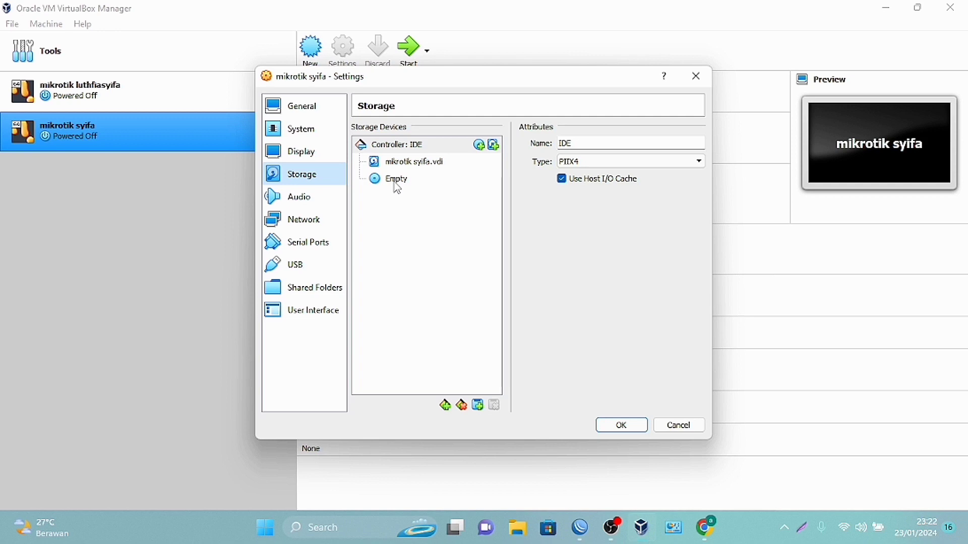
{"action": "left_click", "coordinate": [397, 184]}
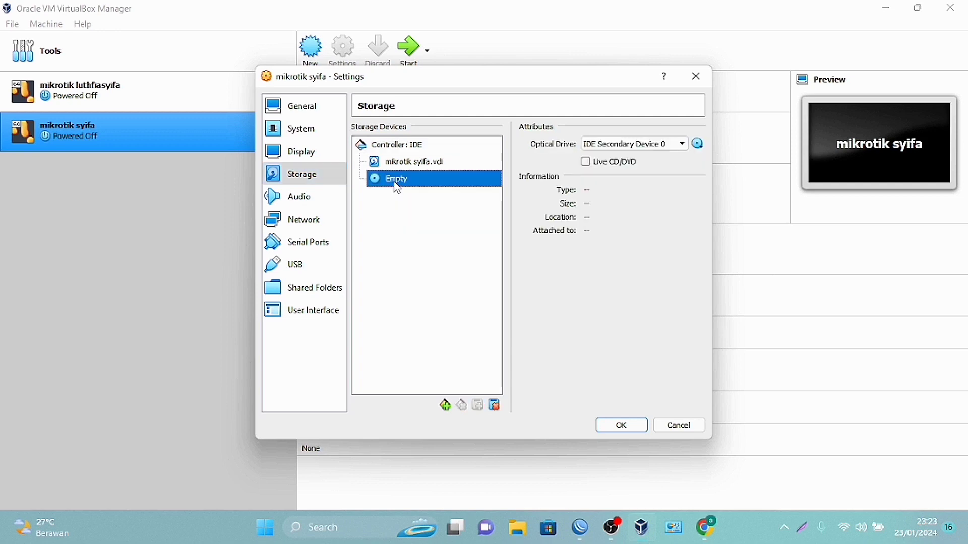
{"action": "left_click", "coordinate": [698, 144]}
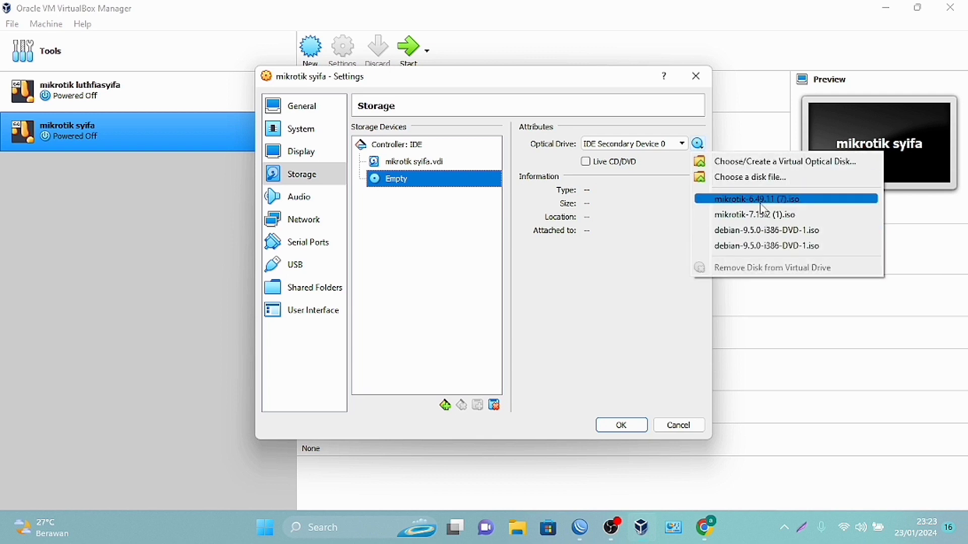
{"action": "left_click", "coordinate": [763, 199]}
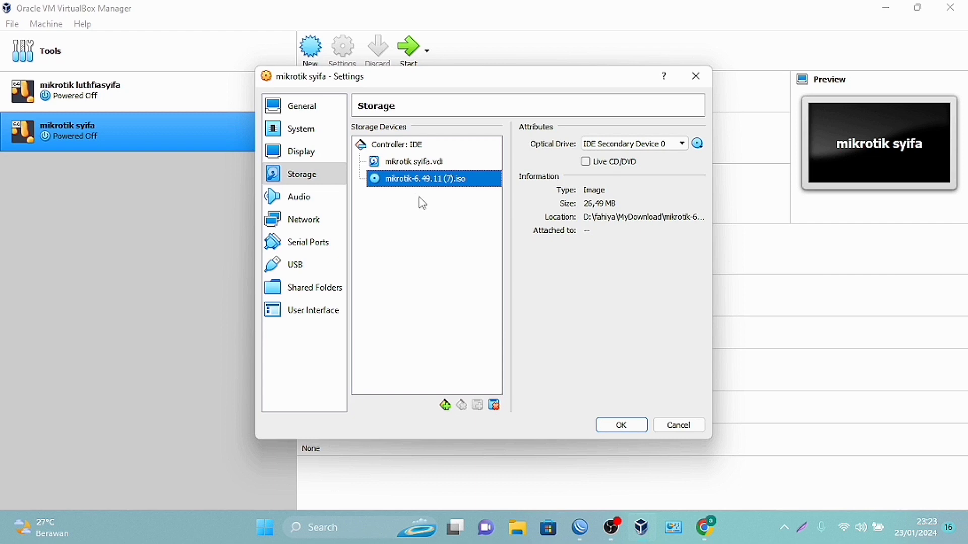
{"action": "left_click", "coordinate": [621, 426]}
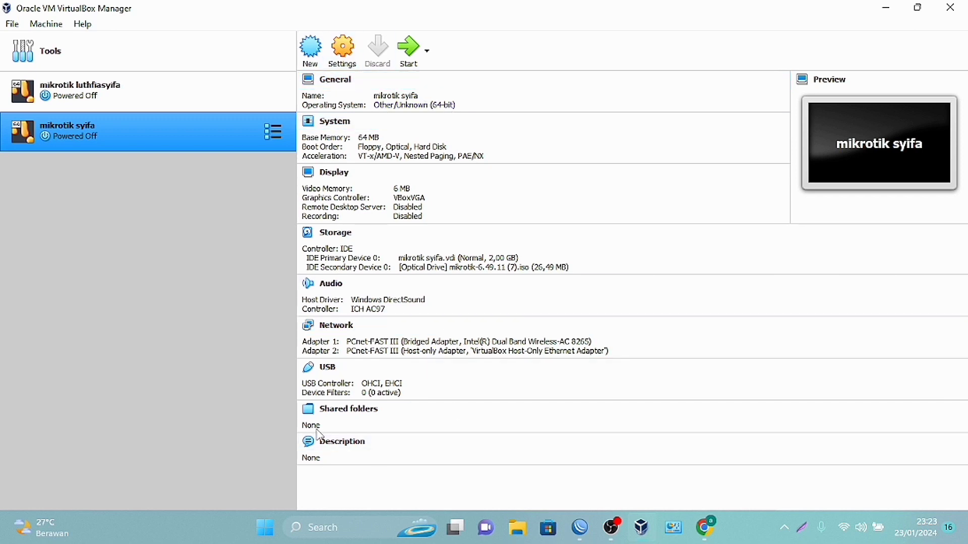
Start the virtual machine and install RouterOS with all packages selected, keeping the old configuration and agreeing to erase the disk
{"action": "left_click", "coordinate": [409, 46]}
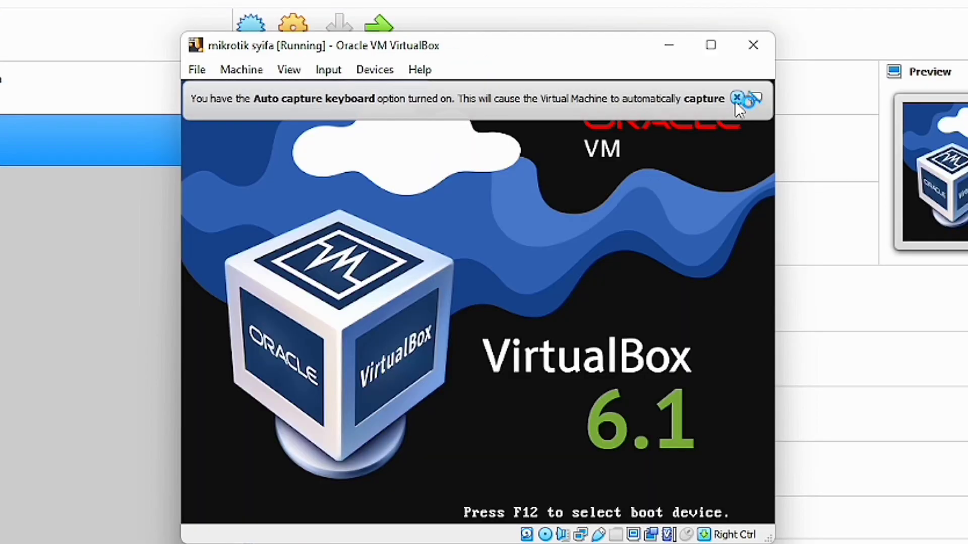
{"action": "left_click", "coordinate": [735, 98]}
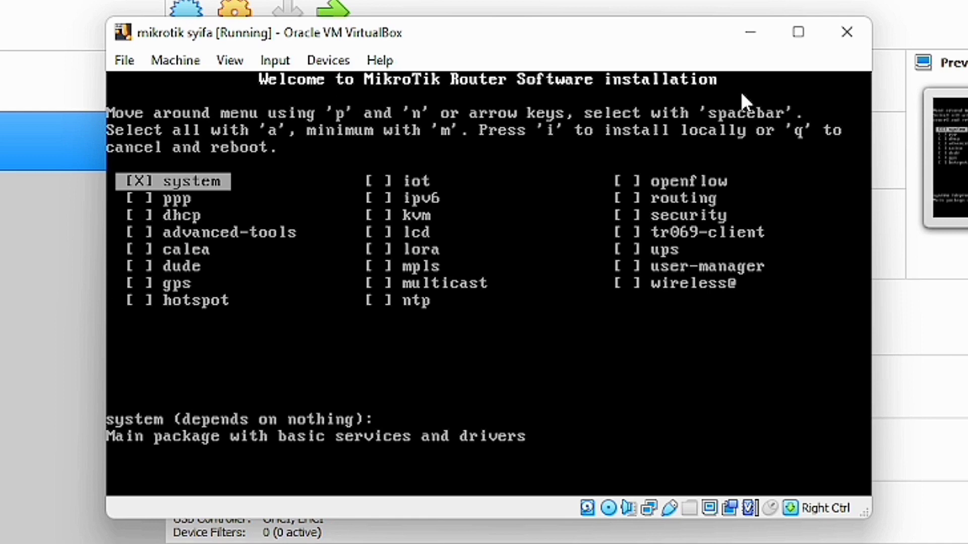
{"action": "key", "text": "a"}
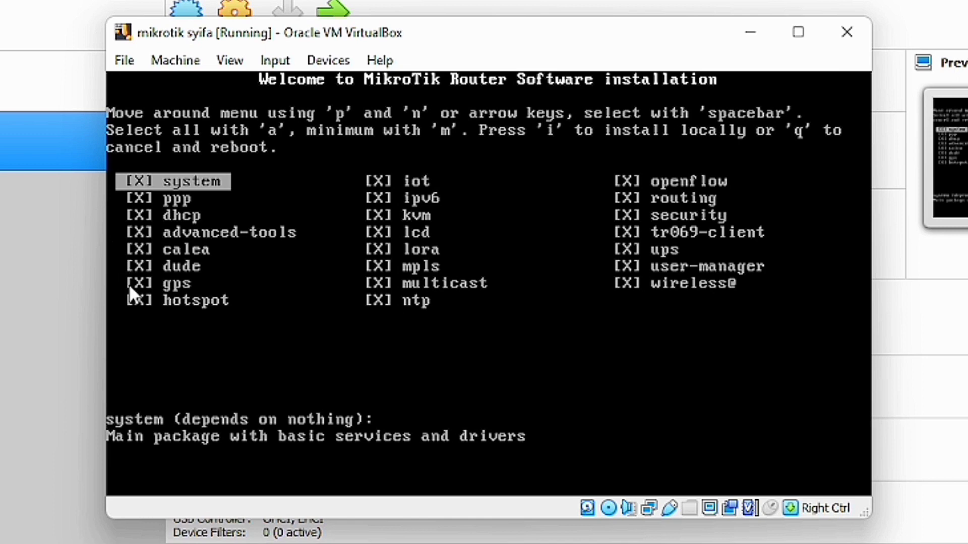
{"action": "key", "text": "i"}
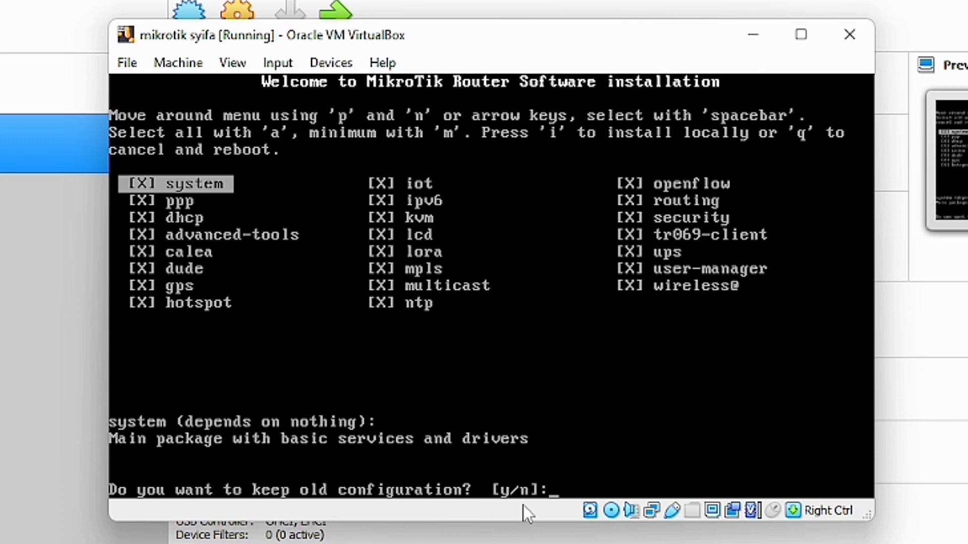
{"action": "type", "text": "y"}
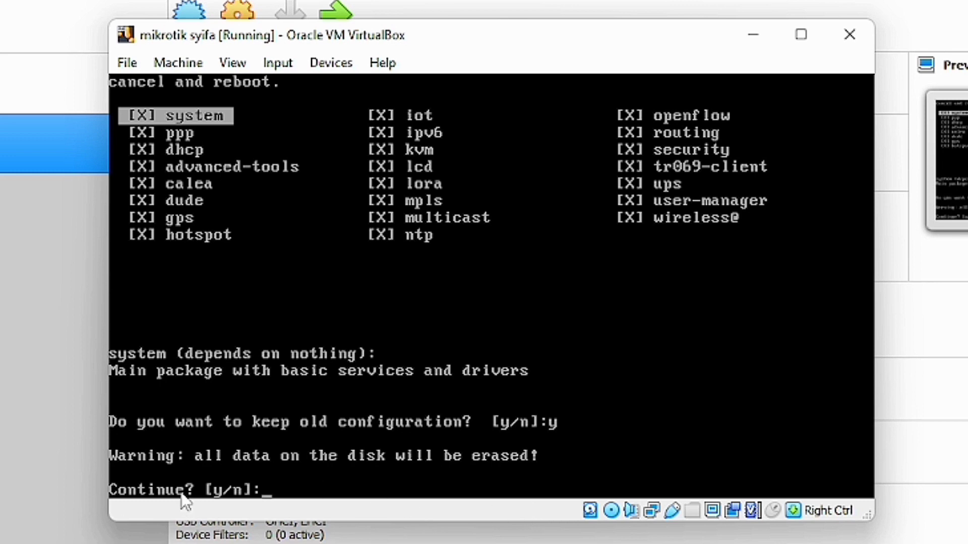
{"action": "type", "text": "y"}
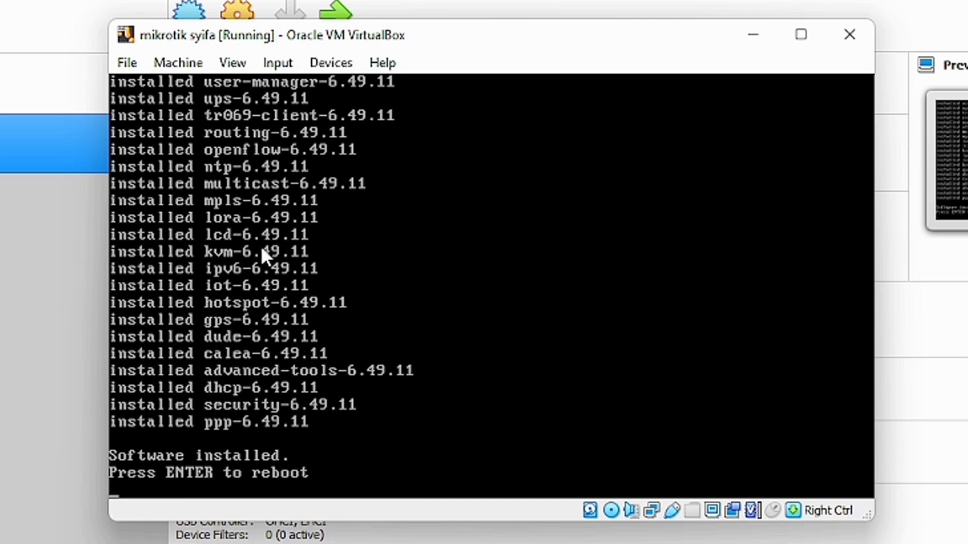
Remove the installation ISO from the virtual optical drive with a forced unmount, and reboot the virtual machine
{"action": "left_click", "coordinate": [337, 63]}
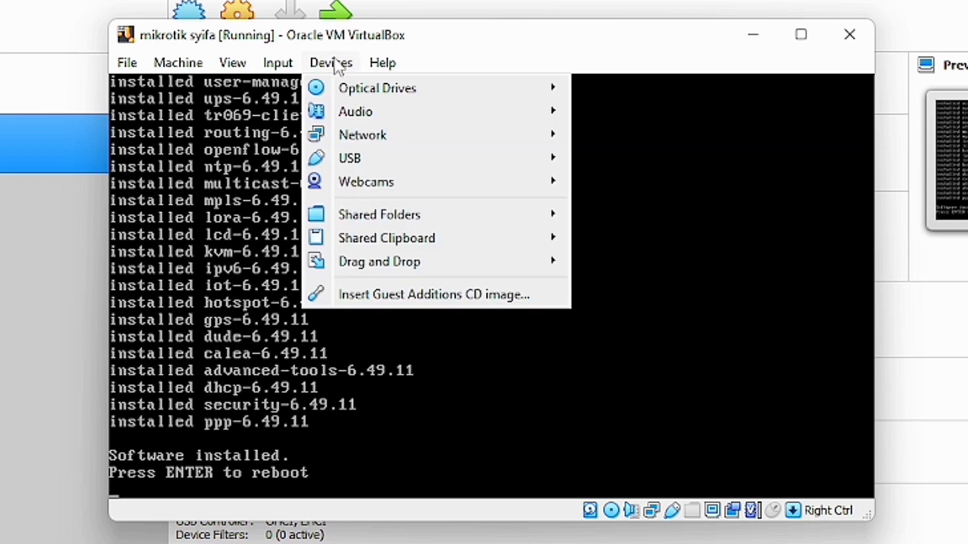
{"action": "mouse_move", "coordinate": [550, 96]}
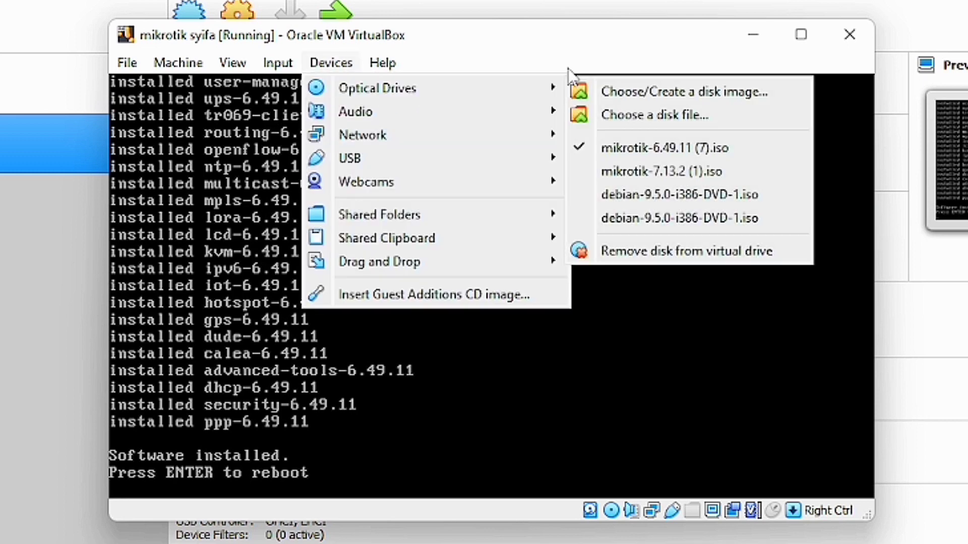
{"action": "left_click", "coordinate": [605, 255]}
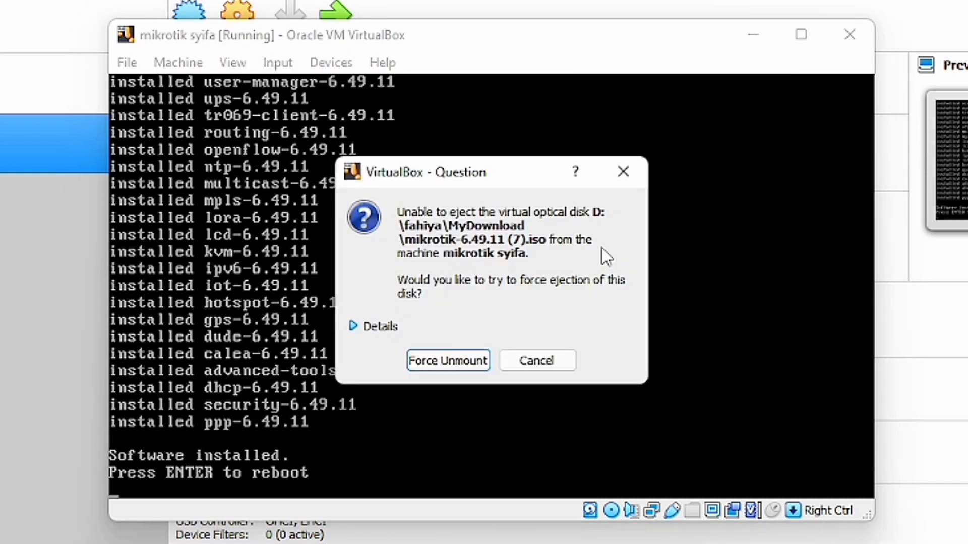
{"action": "left_click", "coordinate": [441, 362]}
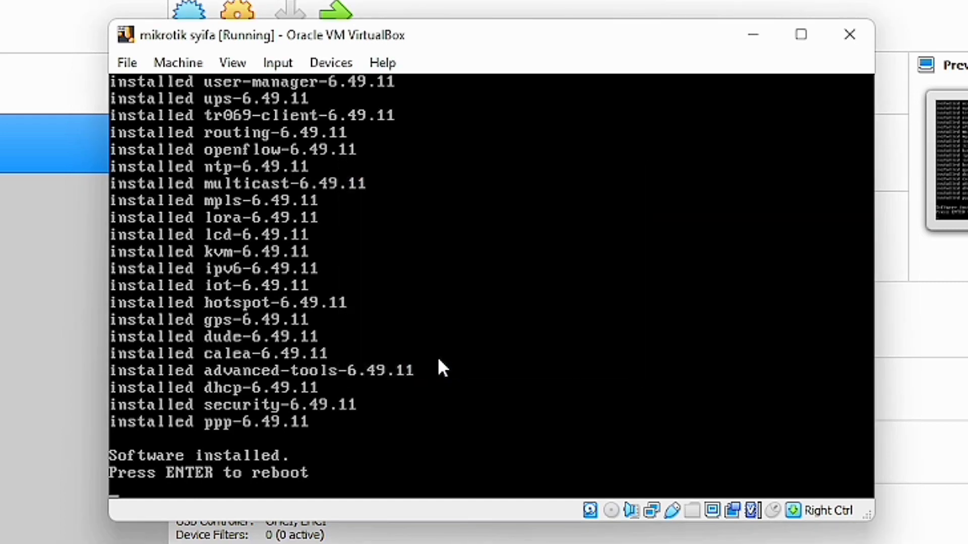
{"action": "key", "text": "Return"}
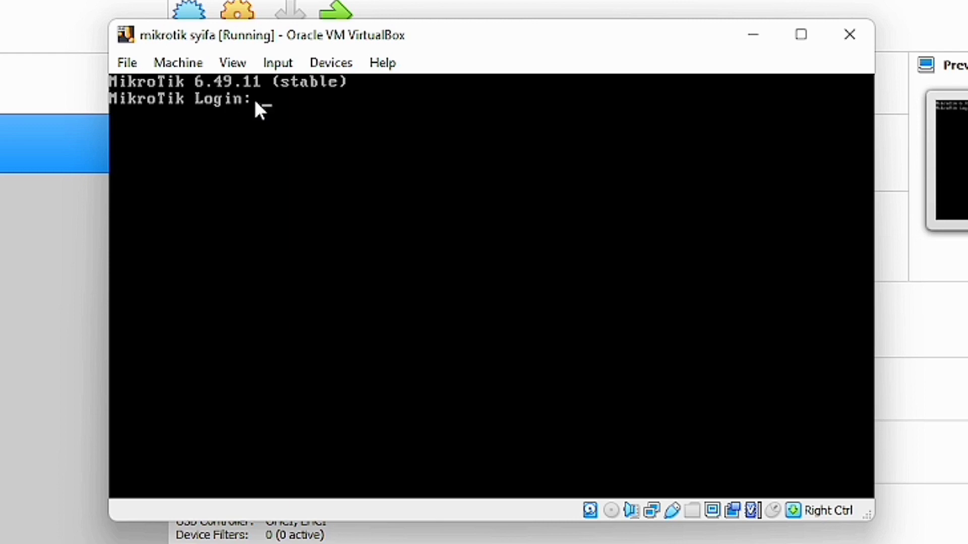
Log in to RouterOS as admin with a blank password, decline viewing the software license, and skip setting a new password
{"action": "type", "text": "admin"}
{"action": "key", "text": "Return"}
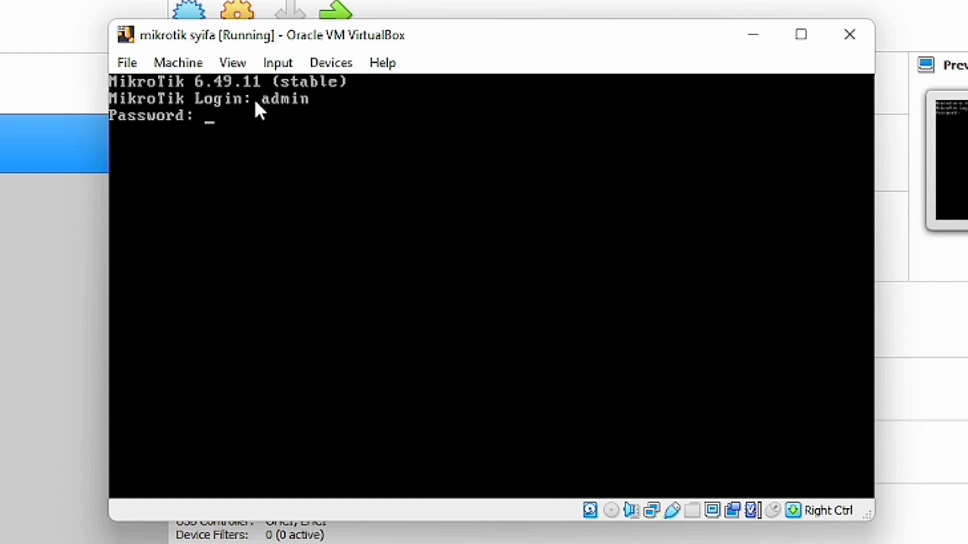
{"action": "key", "text": "Return"}
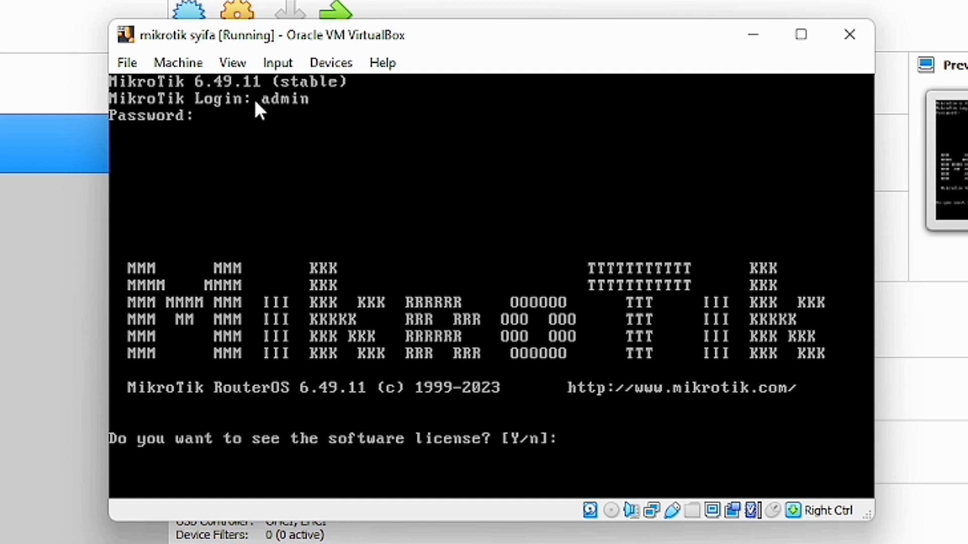
{"action": "type", "text": "n"}
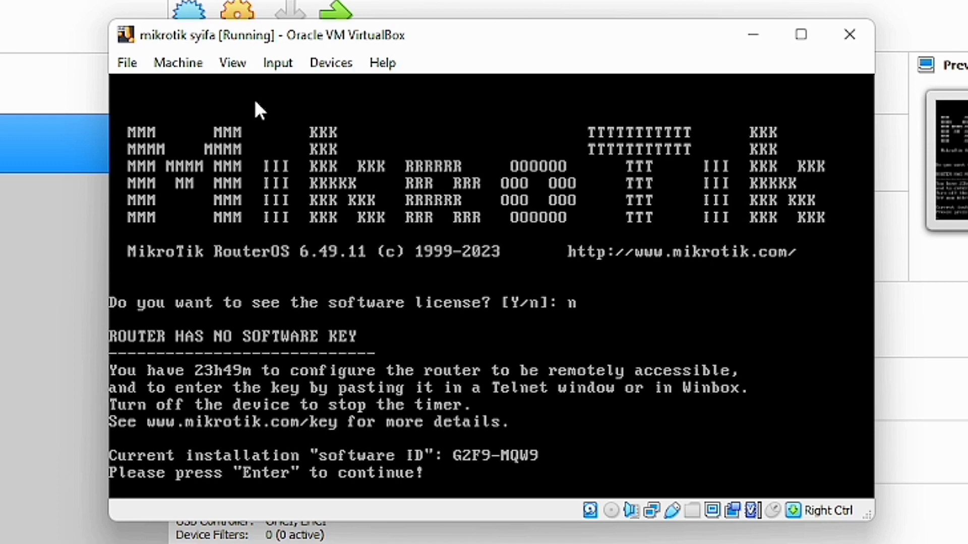
{"action": "key", "text": "Return"}
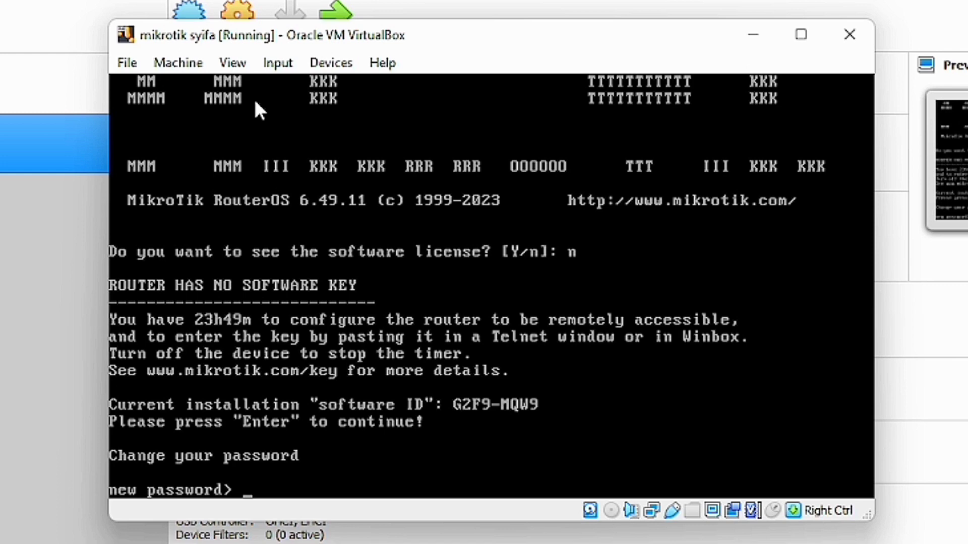
{"action": "key", "text": "Return"}
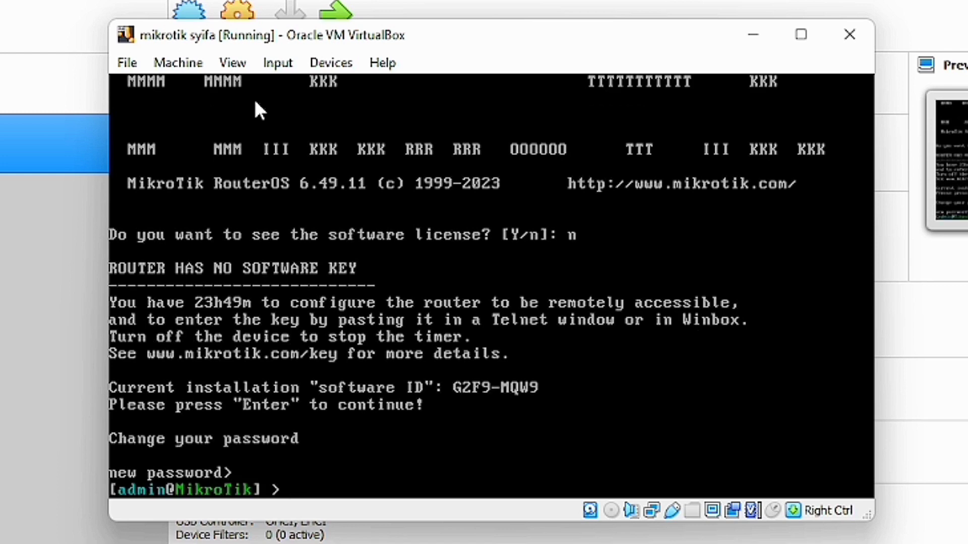
Set the router's system identity to the owner's name with the system identity set command
{"action": "type", "text": "system identity"}
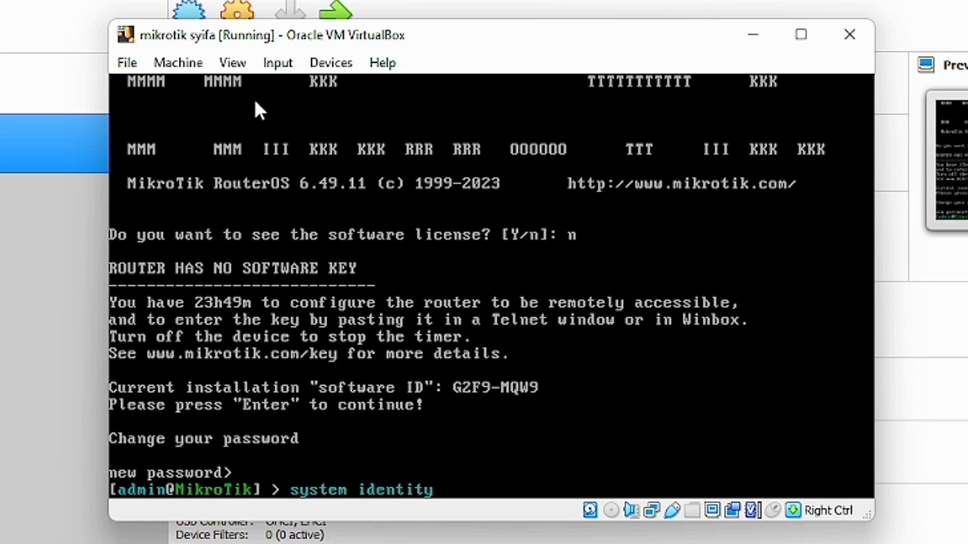
{"action": "type", "text": " set name="}
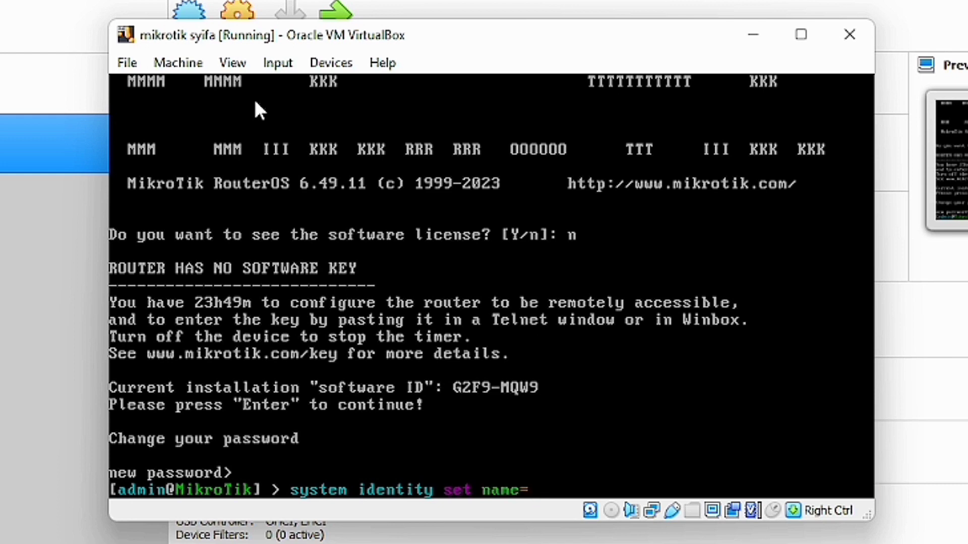
{"action": "type", "text": "luthfiasyifa"}
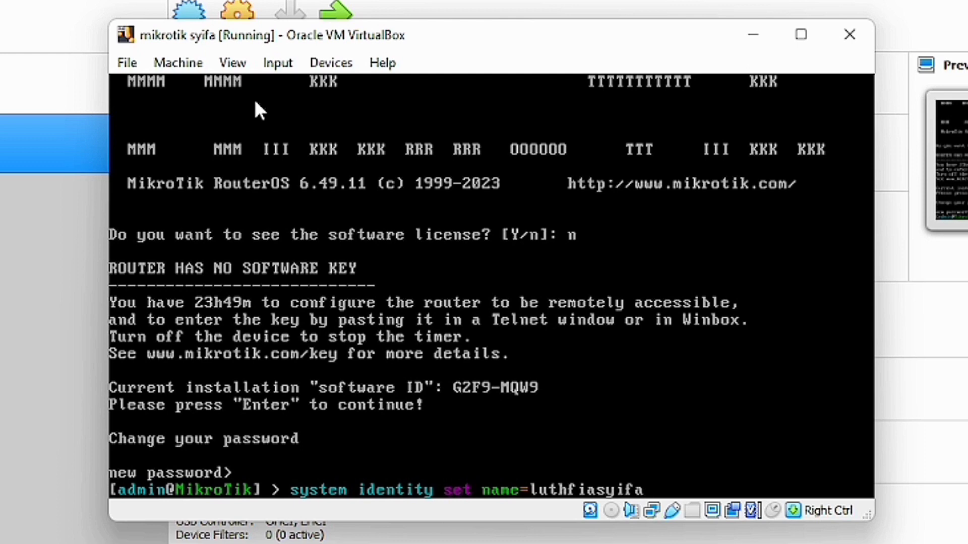
{"action": "key", "text": "Return"}
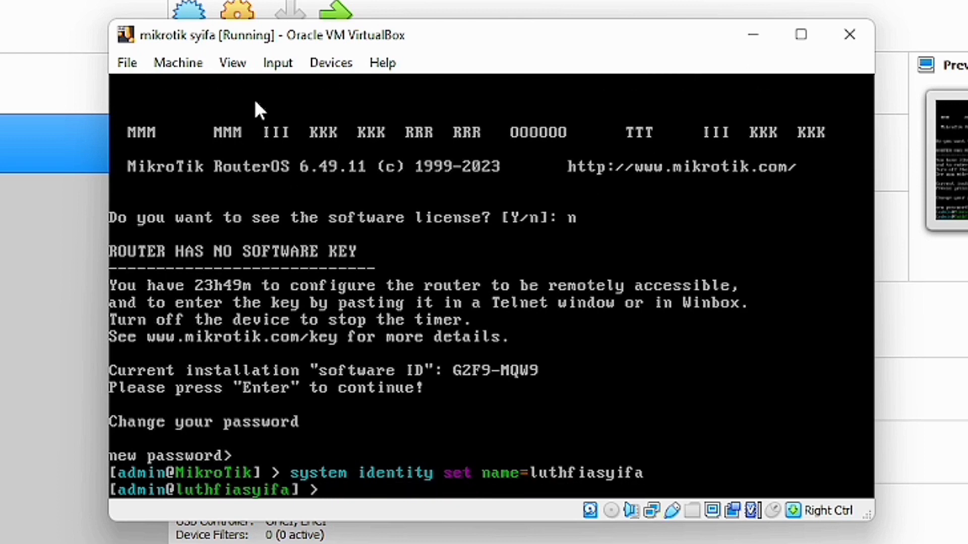
Add the IP address 20.20.20.1/24 to interface ether2 with the ip address add command
{"action": "type", "text": "ip address add"}
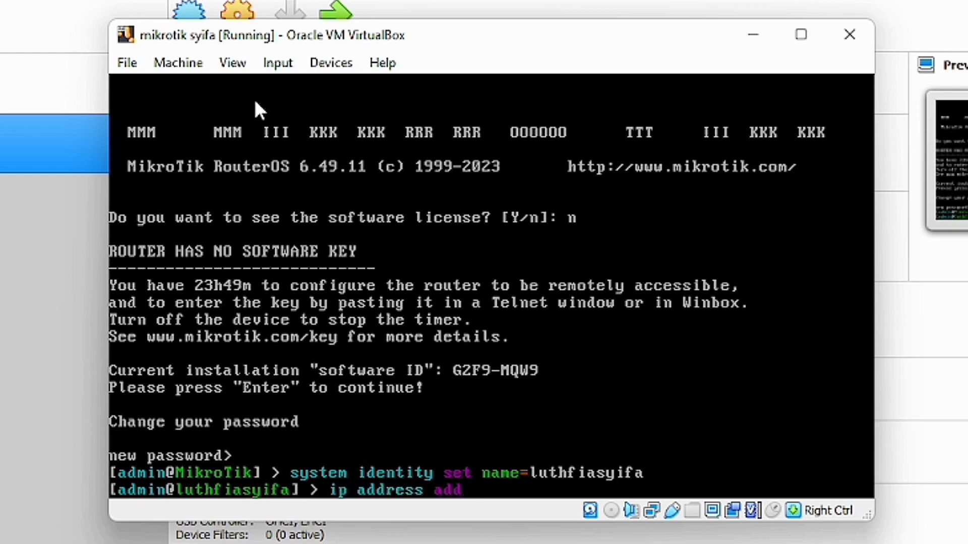
{"action": "type", "text": " add"}
{"action": "key", "text": "Tab"}
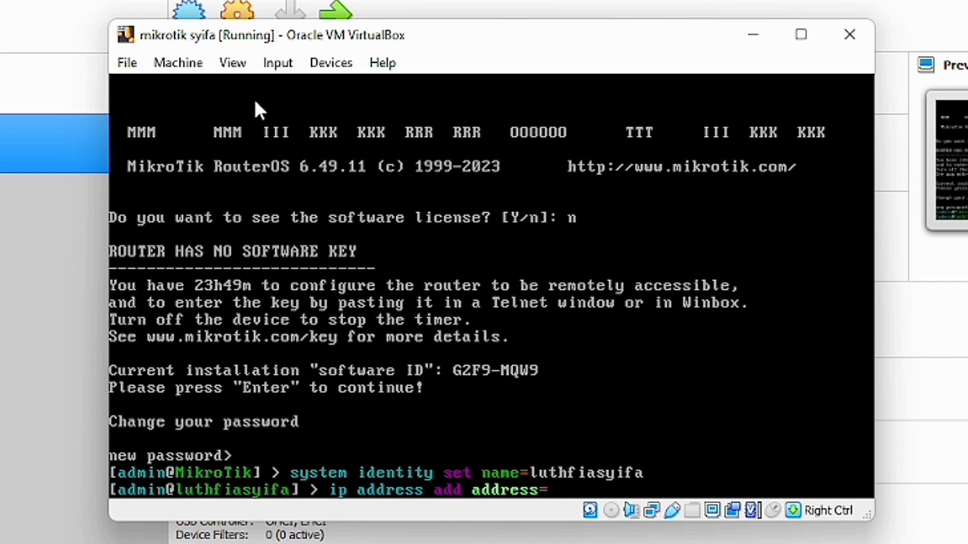
{"action": "type", "text": "20.20.20."}
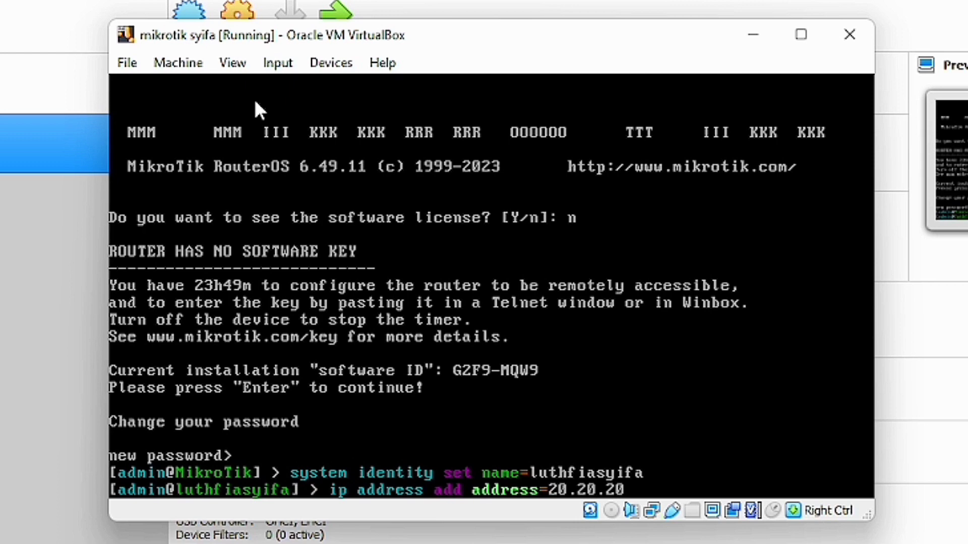
{"action": "type", "text": "1/24 inte"}
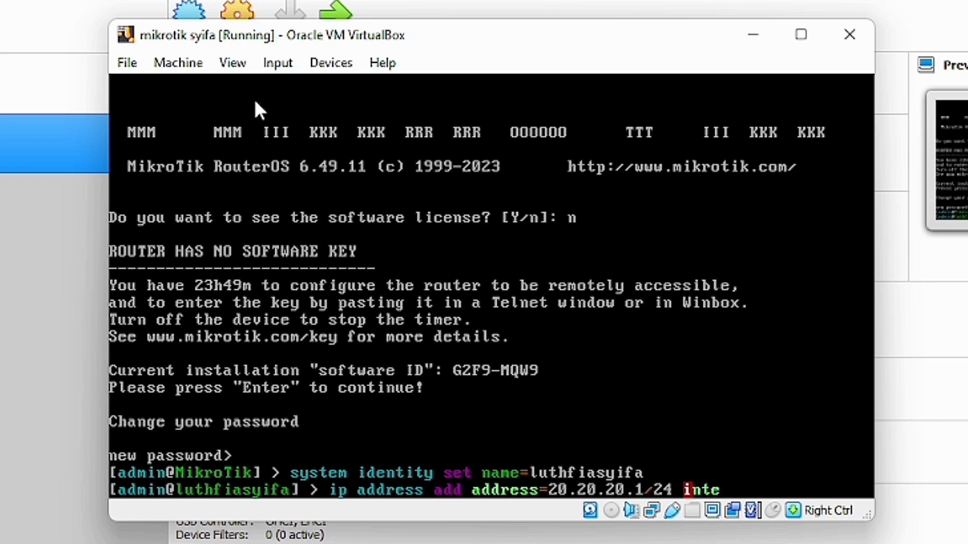
{"action": "type", "text": "rface=w"}
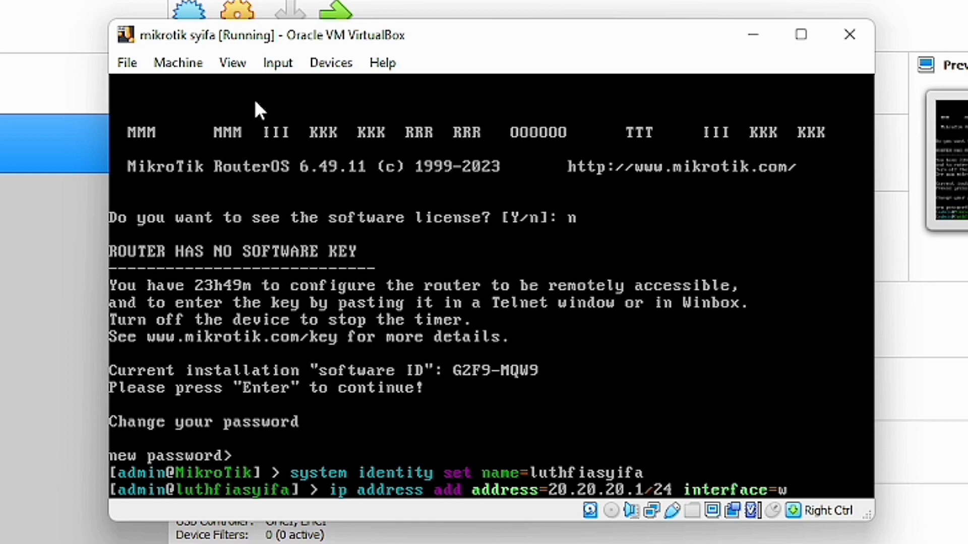
{"action": "key", "text": "BackSpace"}
{"action": "type", "text": "ether2"}
{"action": "key", "text": "Return"}
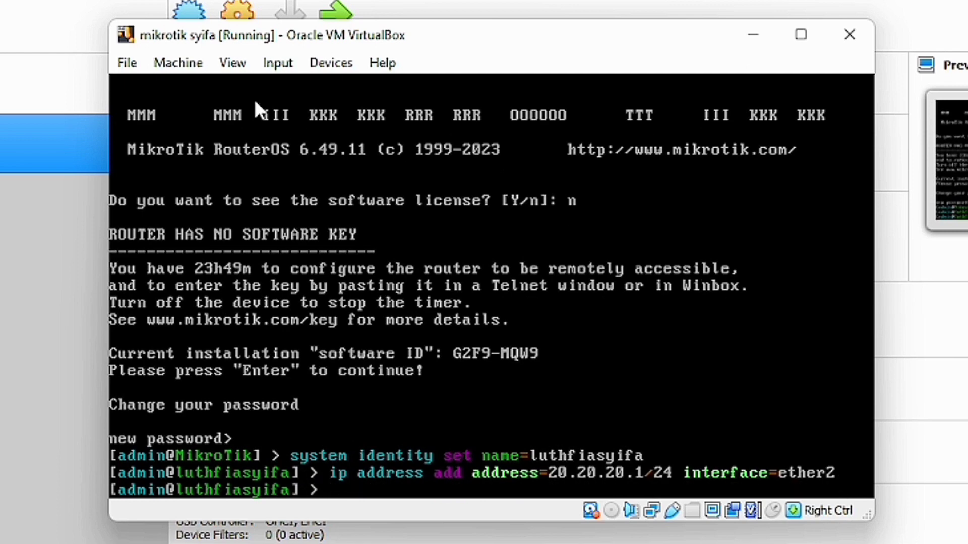
Print the router's IP address list to check the configured addresses
{"action": "type", "text": "ip ad"}
{"action": "key", "text": "Tab"}
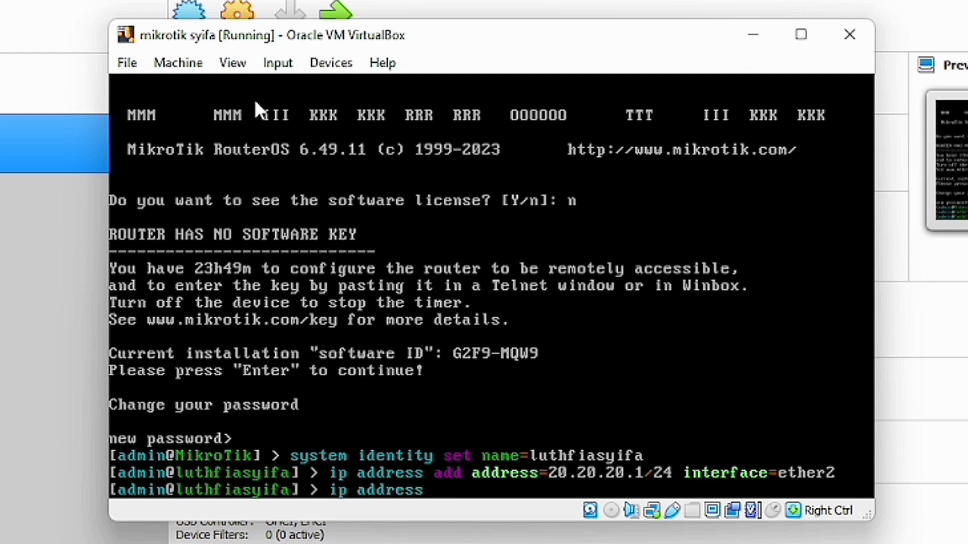
{"action": "type", "text": "pri"}
{"action": "key", "text": "Tab"}
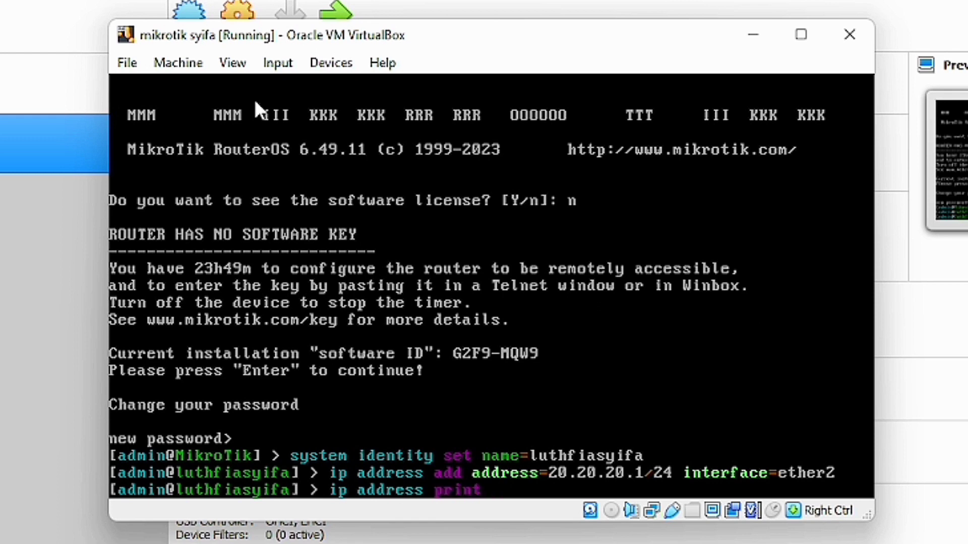
{"action": "key", "text": "Return"}
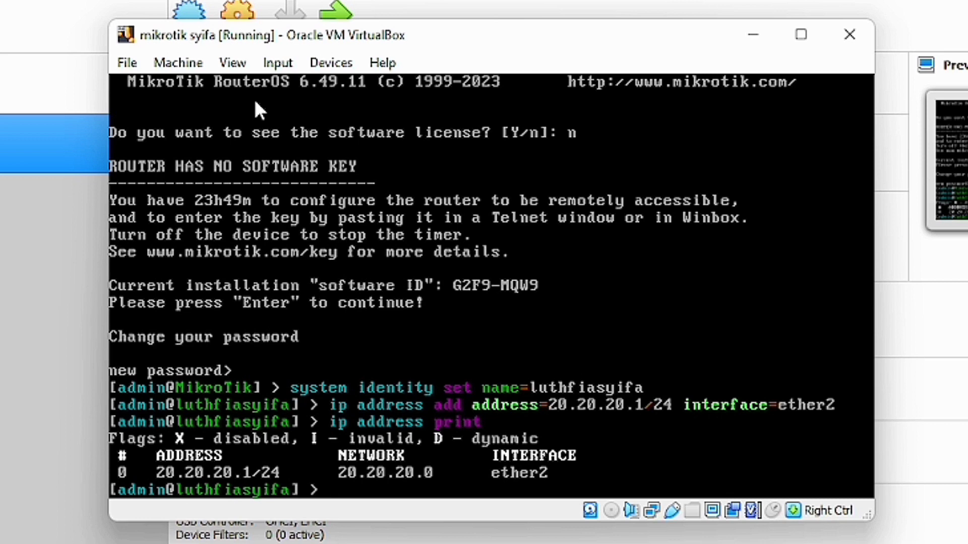
Add a DHCP client on interface ether1 with the ip dhcp-client add command
{"action": "type", "text": "ip dhcp-cl"}
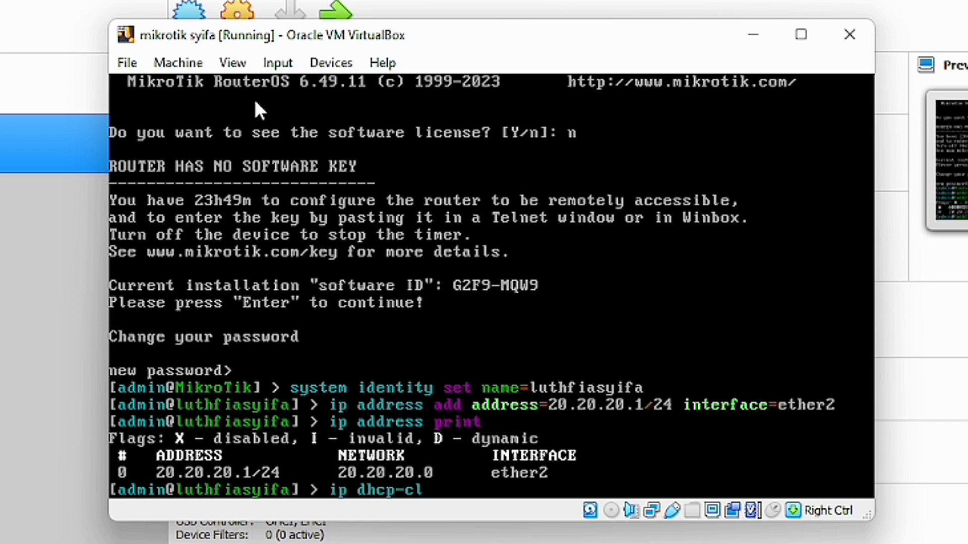
{"action": "key", "text": "Tab"}
{"action": "key", "text": "Tab"}
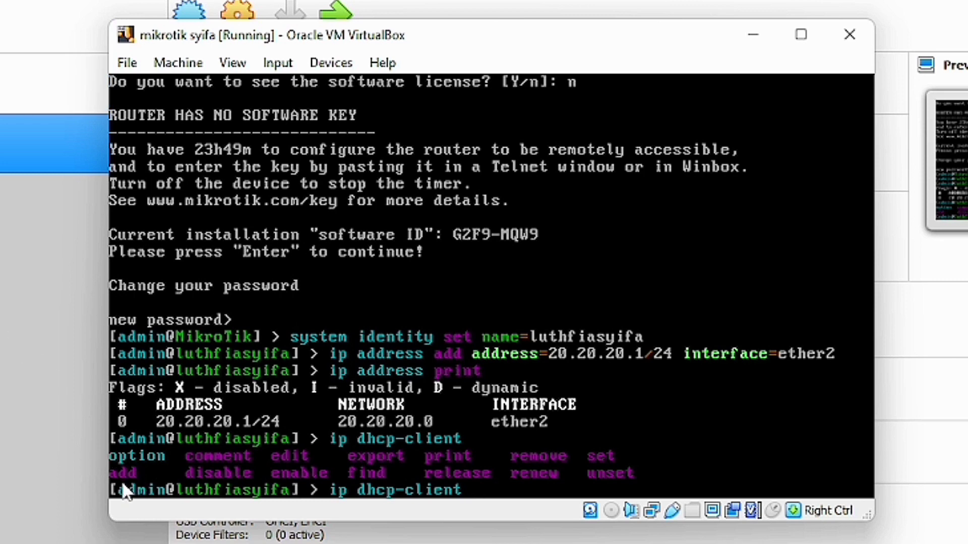
{"action": "type", "text": "add in"}
{"action": "key", "text": "Tab"}
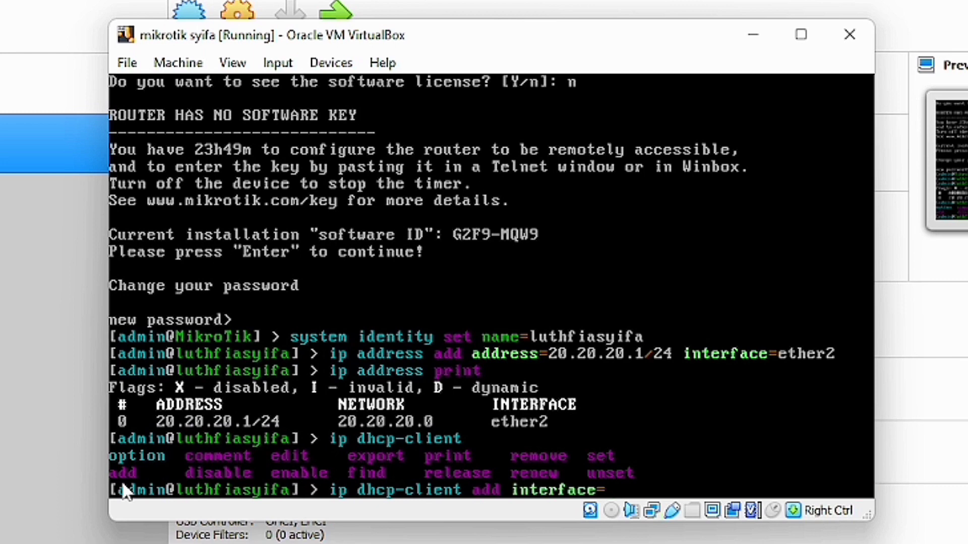
{"action": "type", "text": "et"}
{"action": "key", "text": "Tab"}
{"action": "type", "text": "1"}
{"action": "key", "text": "Return"}
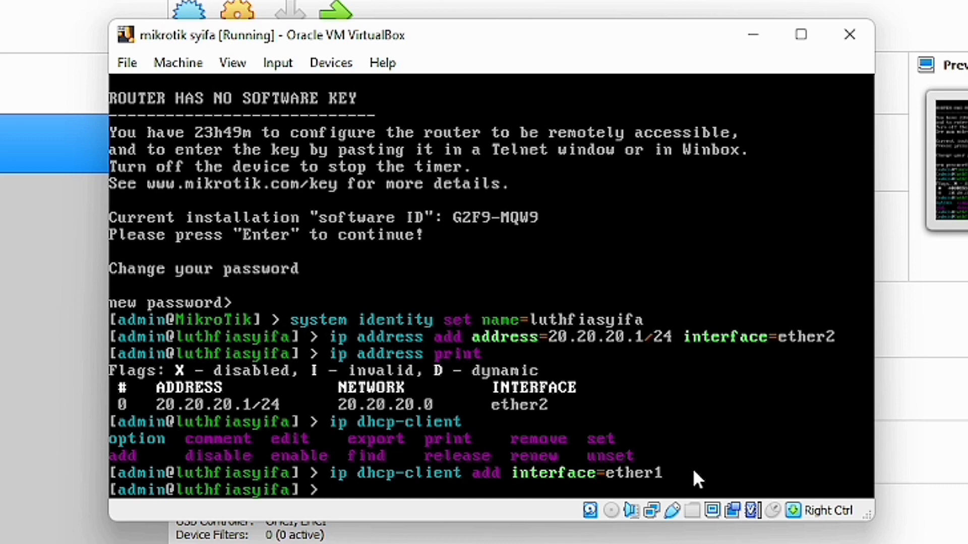
Print the DHCP client list to check the ether1 entry's flags and number
{"action": "type", "text": "ip dh"}
{"action": "key", "text": "Tab"}
{"action": "type", "text": "cl"}
{"action": "key", "text": "Tab"}
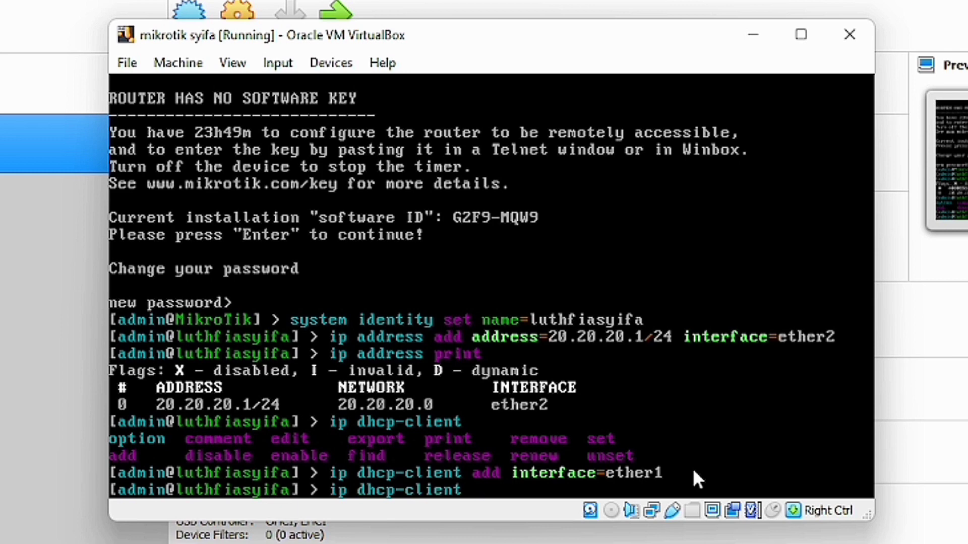
{"action": "type", "text": "pr"}
{"action": "key", "text": "Tab"}
{"action": "key", "text": "Return"}
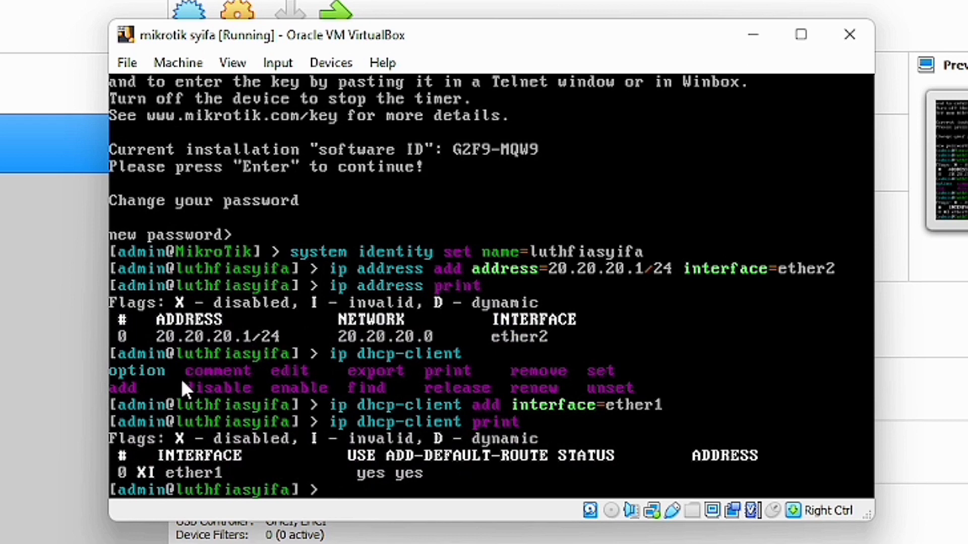
Enable the ether1 DHCP client with ip dhcp-client enable numbers=0
{"action": "type", "text": "ip dhcp-c"}
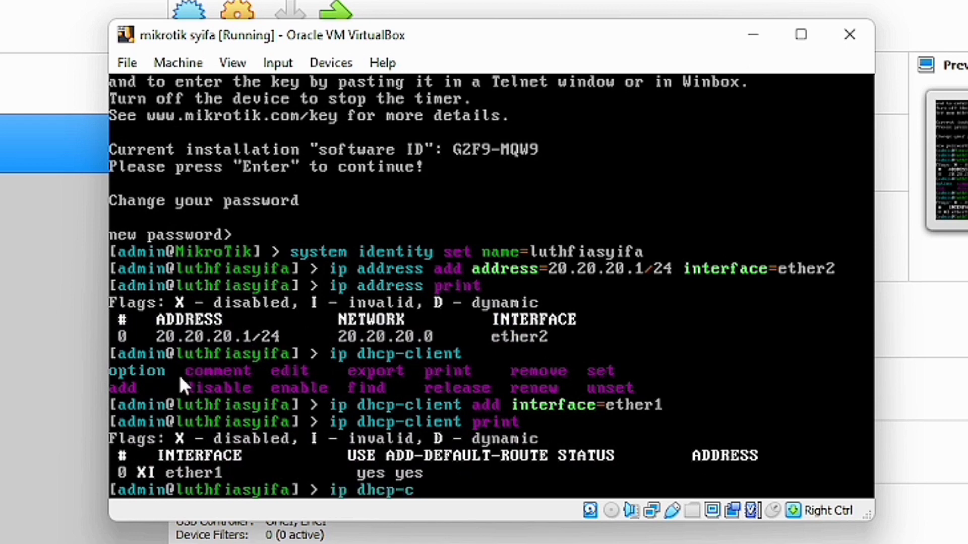
{"action": "key", "text": "Tab"}
{"action": "type", "text": "enable"}
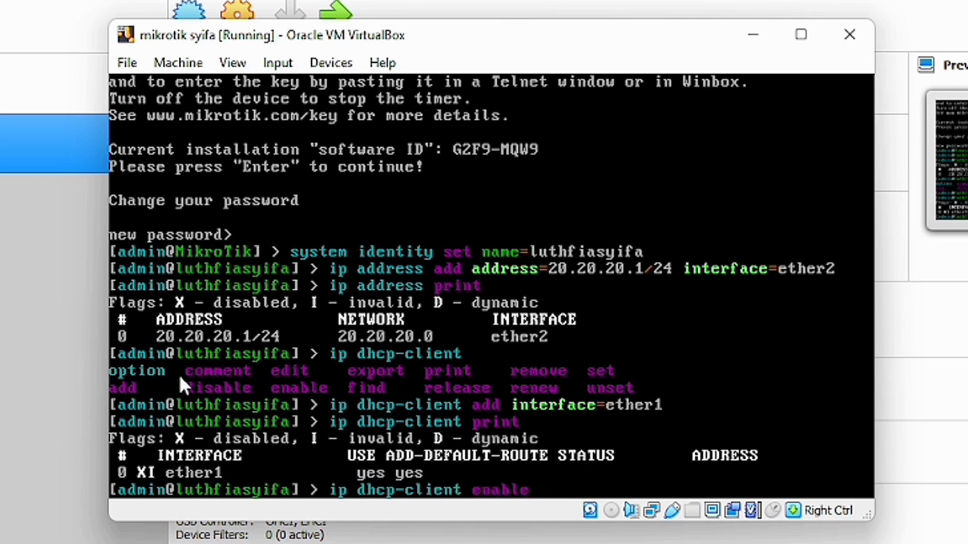
{"action": "key", "text": "Tab"}
{"action": "key", "text": "Tab"}
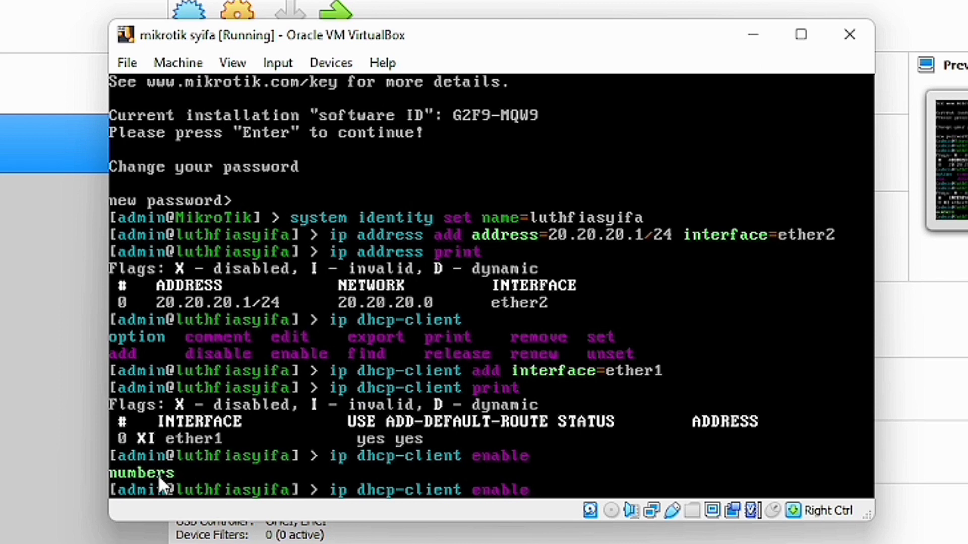
{"action": "type", "text": "num"}
{"action": "key", "text": "Tab"}
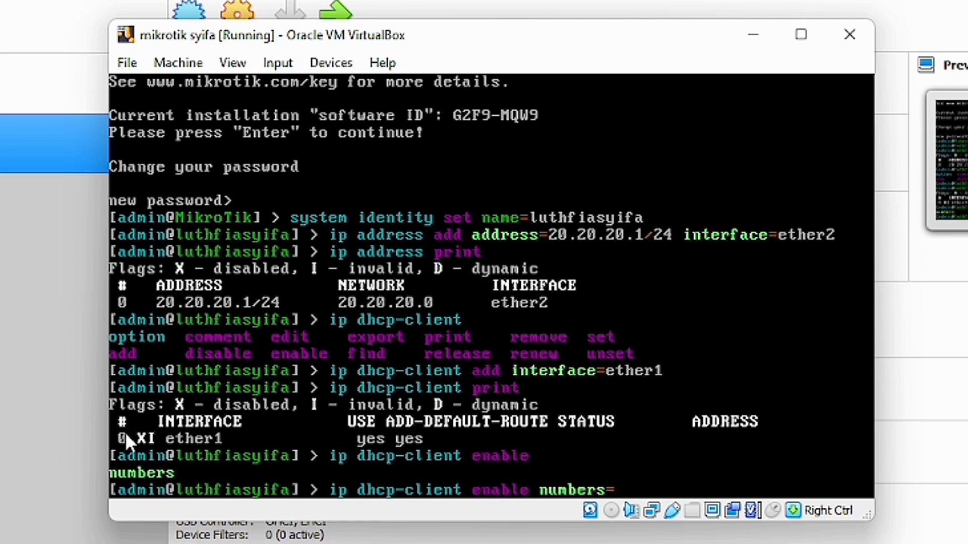
{"action": "type", "text": "0"}
{"action": "key", "text": "Return"}
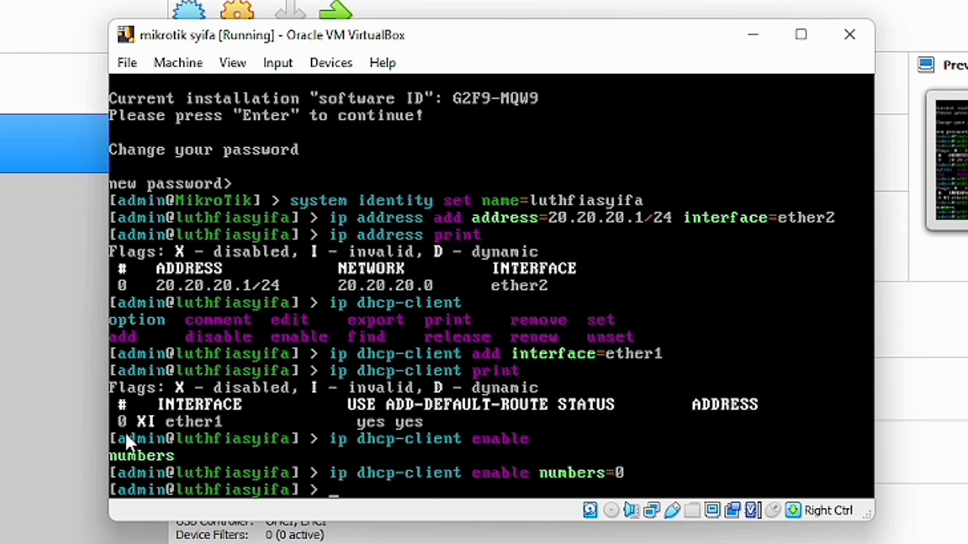
Print the DHCP client list again to check the enabled client's status and assigned address
{"action": "type", "text": "ip dhcp-cl"}
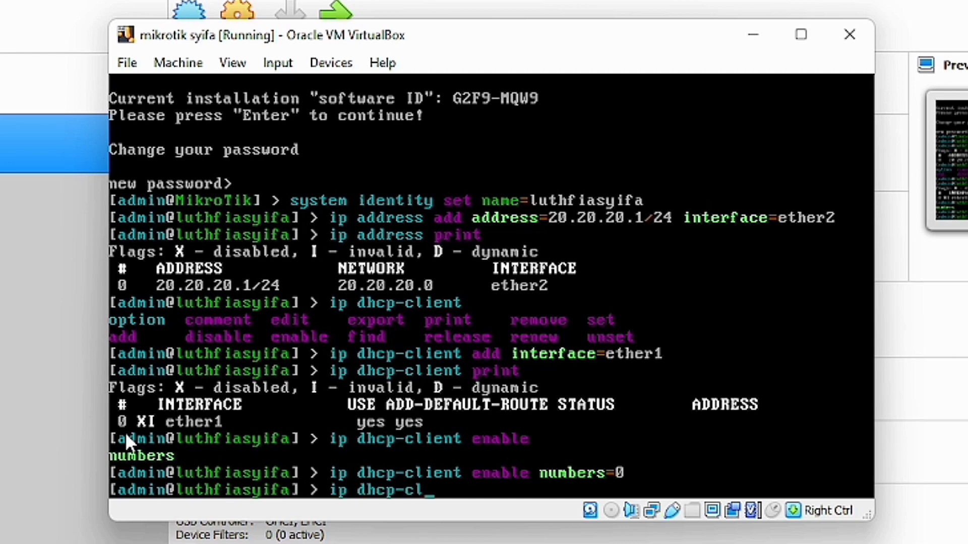
{"action": "key", "text": "Tab"}
{"action": "type", "text": "pr"}
{"action": "key", "text": "Tab"}
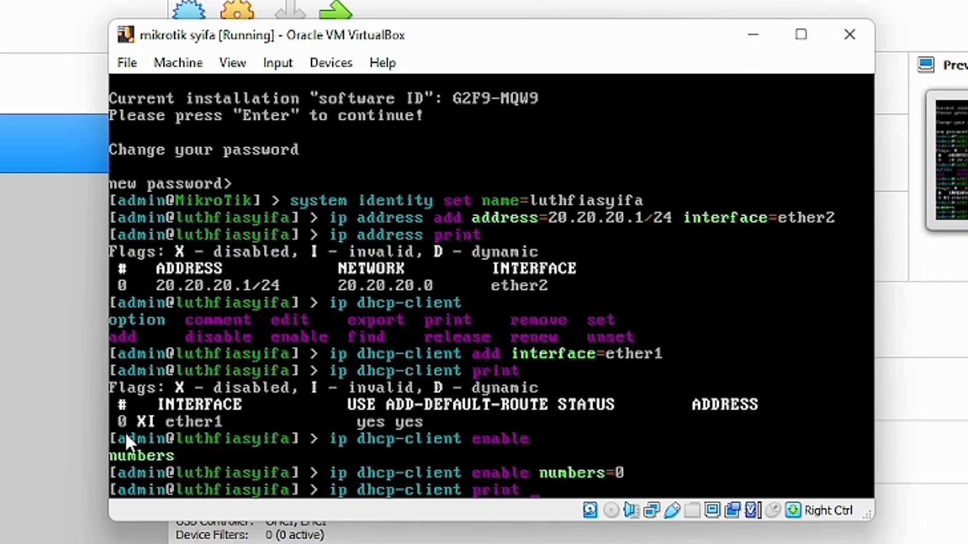
{"action": "key", "text": "Return"}
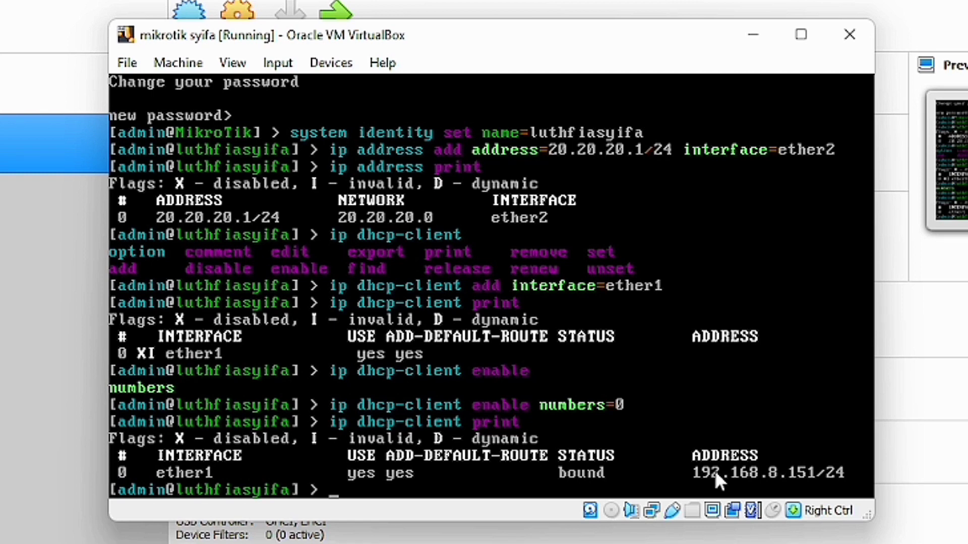
Ping 8.8.8.8 from the router to test internet connectivity, and stop after a few replies
{"action": "type", "text": "ping 8.8"}
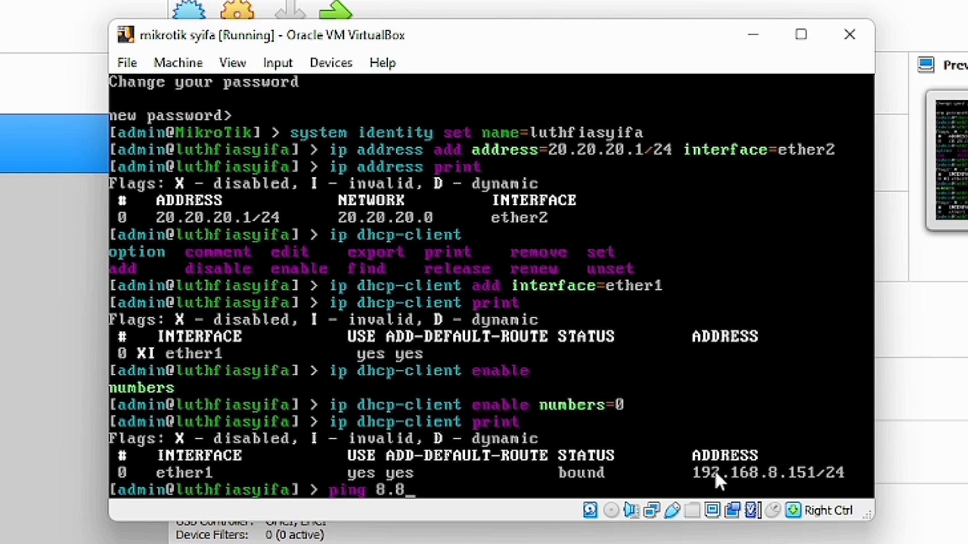
{"action": "type", "text": ".8.8"}
{"action": "key", "text": "Return"}
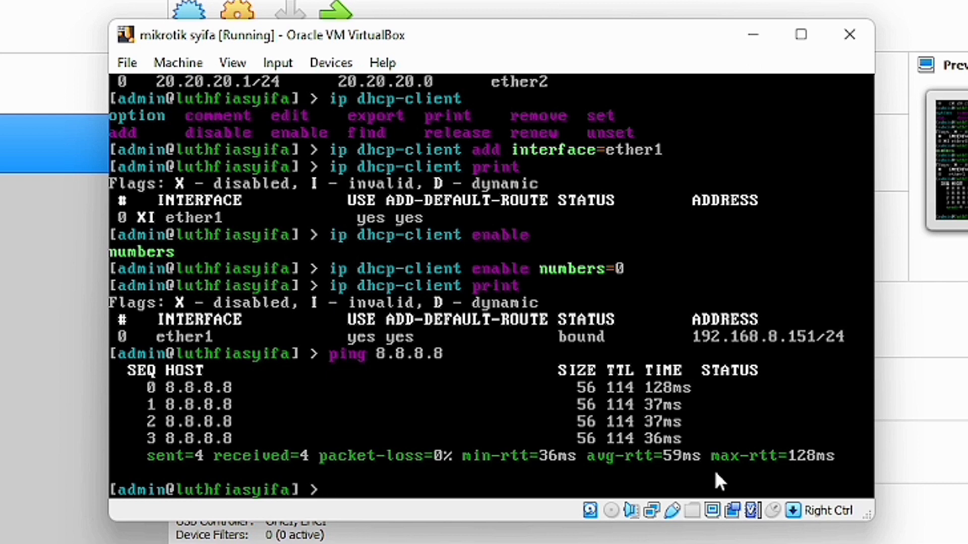
Ping google.com from the router to test name resolution, and stop after several replies
{"action": "type", "text": "ping google."}
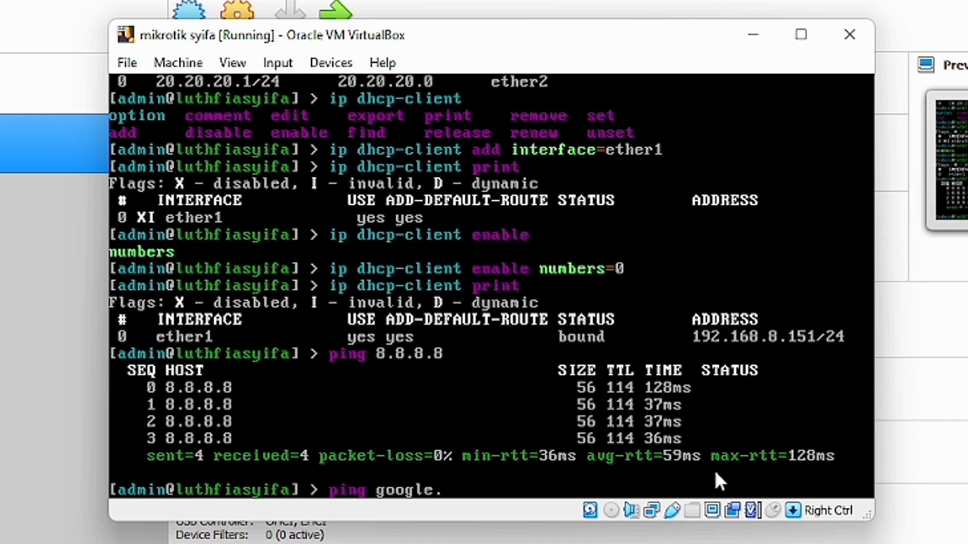
{"action": "type", "text": "com"}
{"action": "key", "text": "Return"}
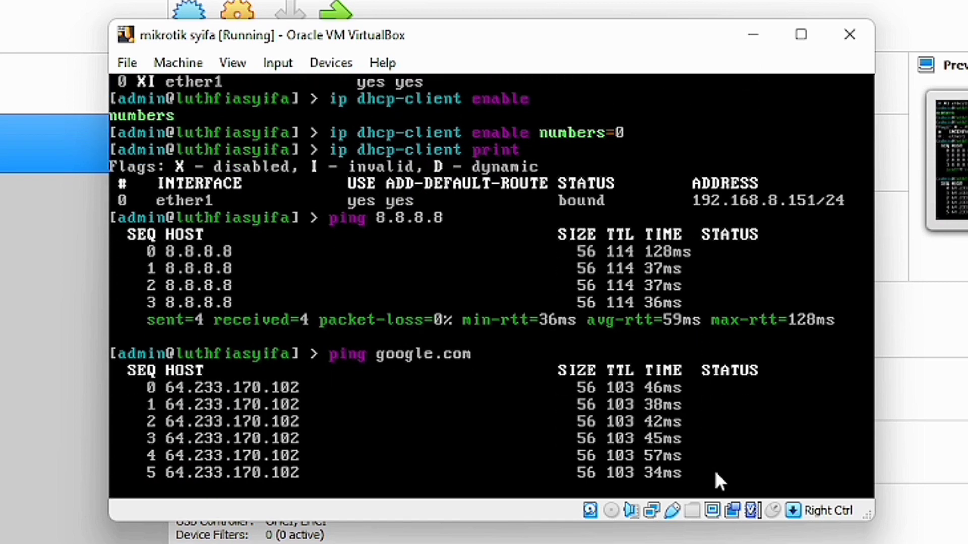
{"action": "key", "text": "ctrl+c"}
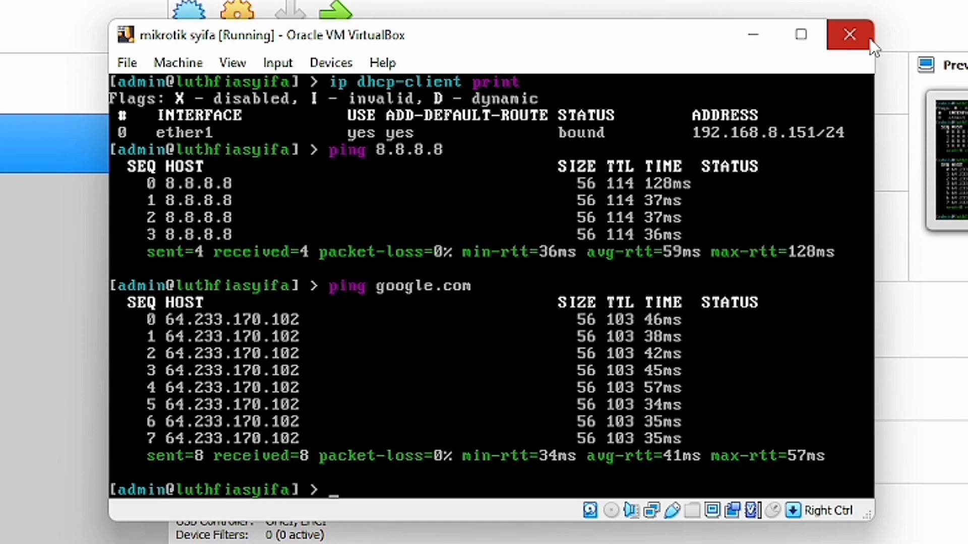
Power off the mikrotik syifa virtual machine and close the VirtualBox Manager
{"action": "left_click", "coordinate": [850, 34]}
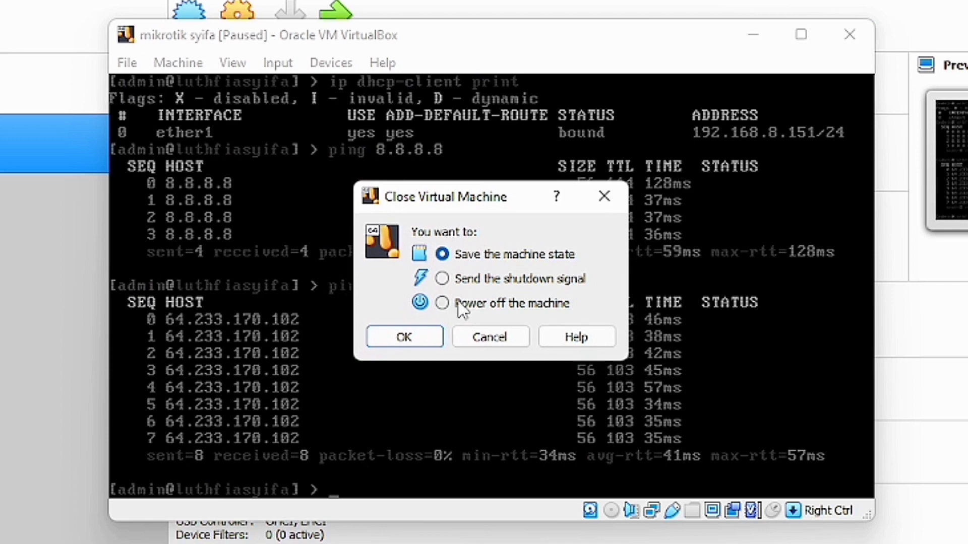
{"action": "left_click", "coordinate": [442, 303]}
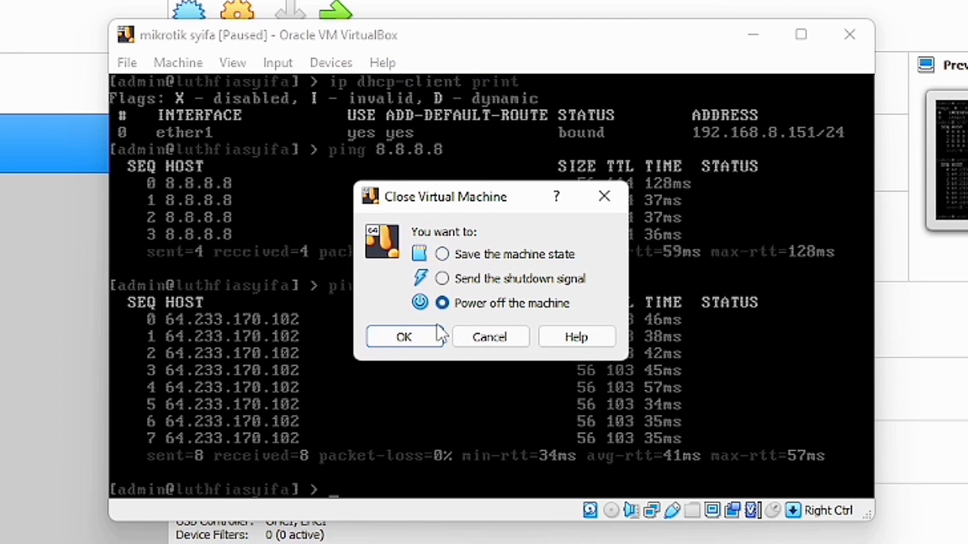
{"action": "left_click", "coordinate": [402, 338]}
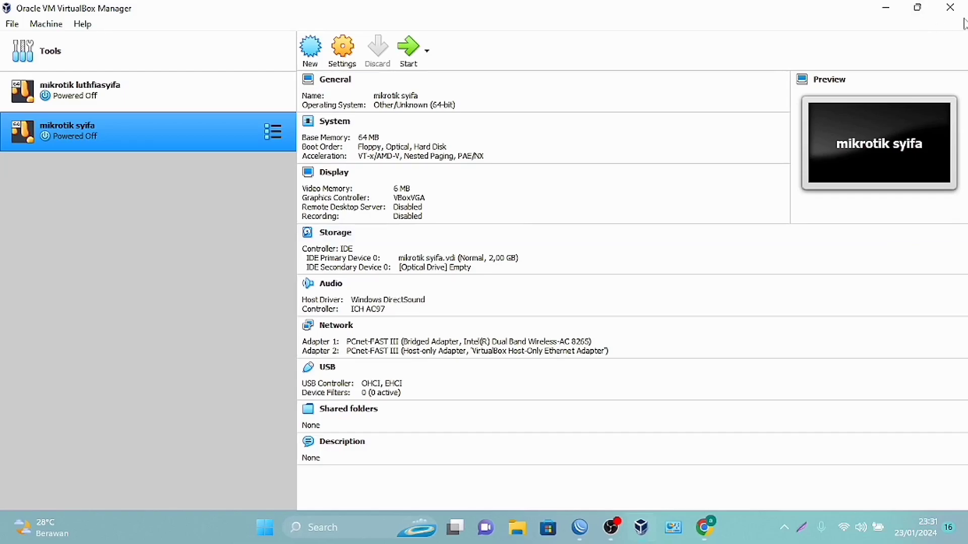
{"action": "left_click", "coordinate": [956, 9]}
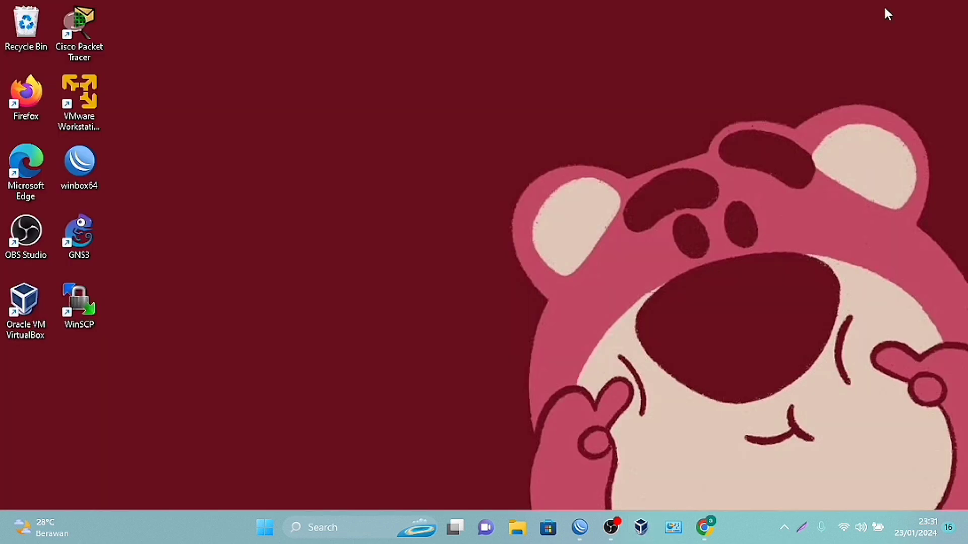